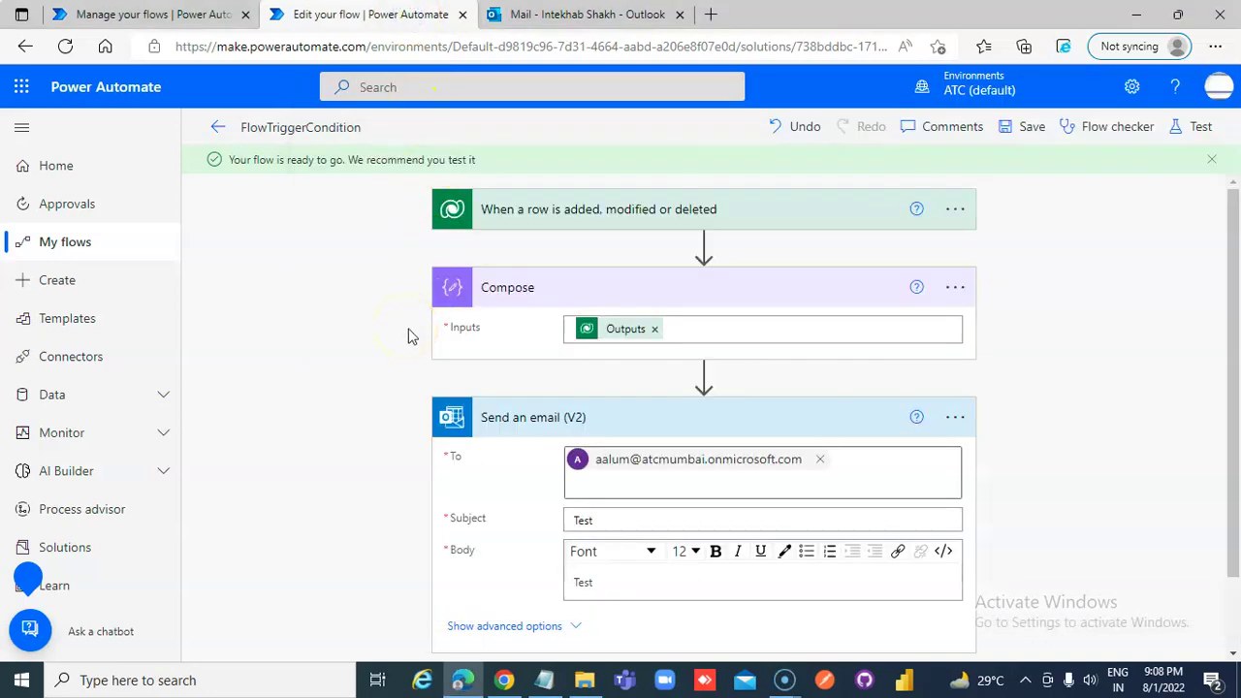
# - Review the trigger's settings and close them without making changes
pyautogui.click(722, 209)
pyautogui.click(952, 211)
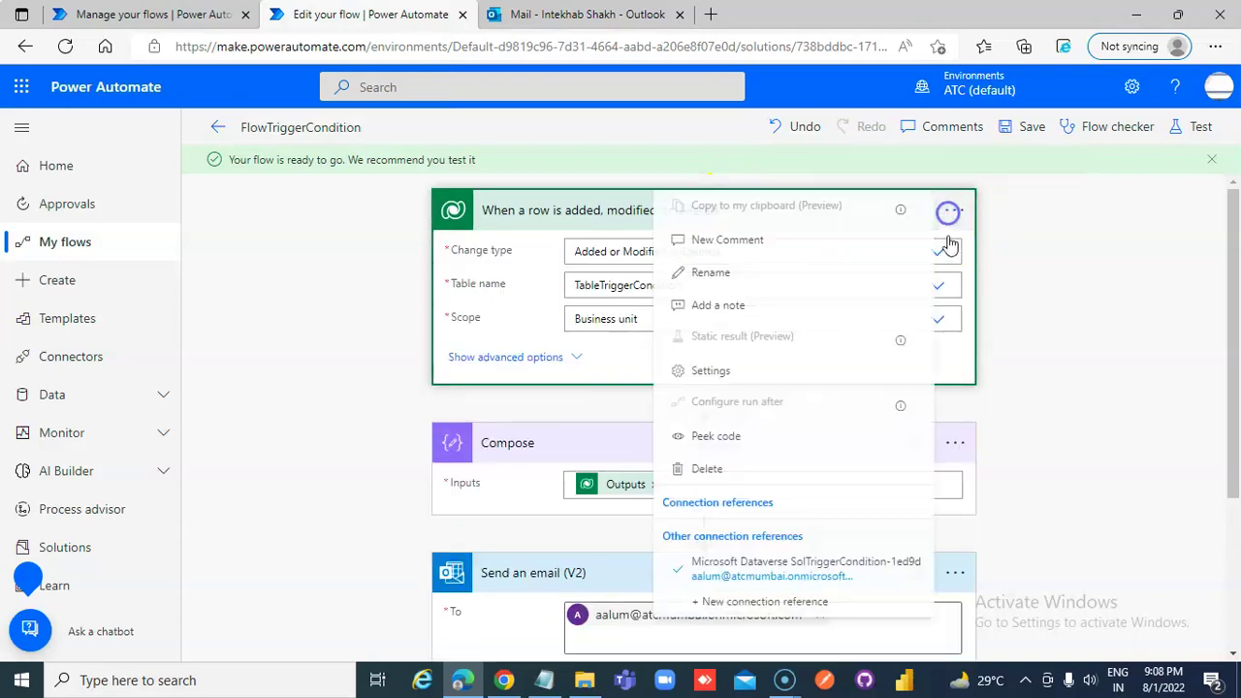
pyautogui.click(742, 373)
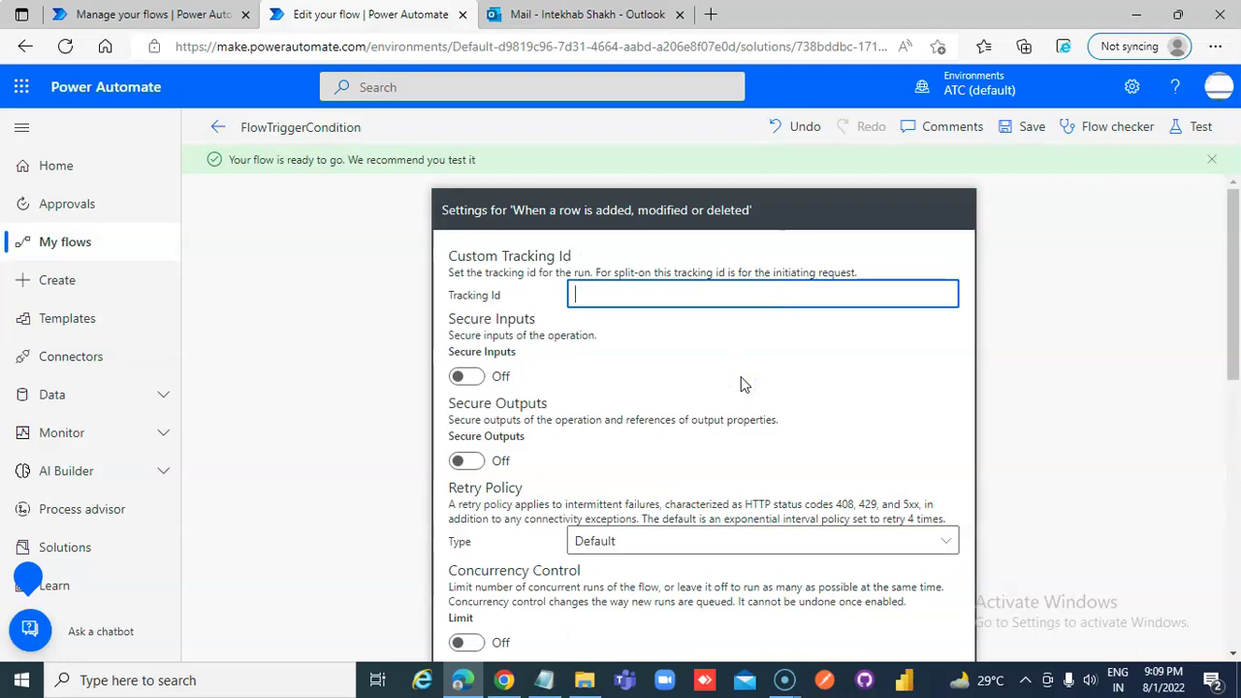
pyautogui.scroll(-3, 744, 427)
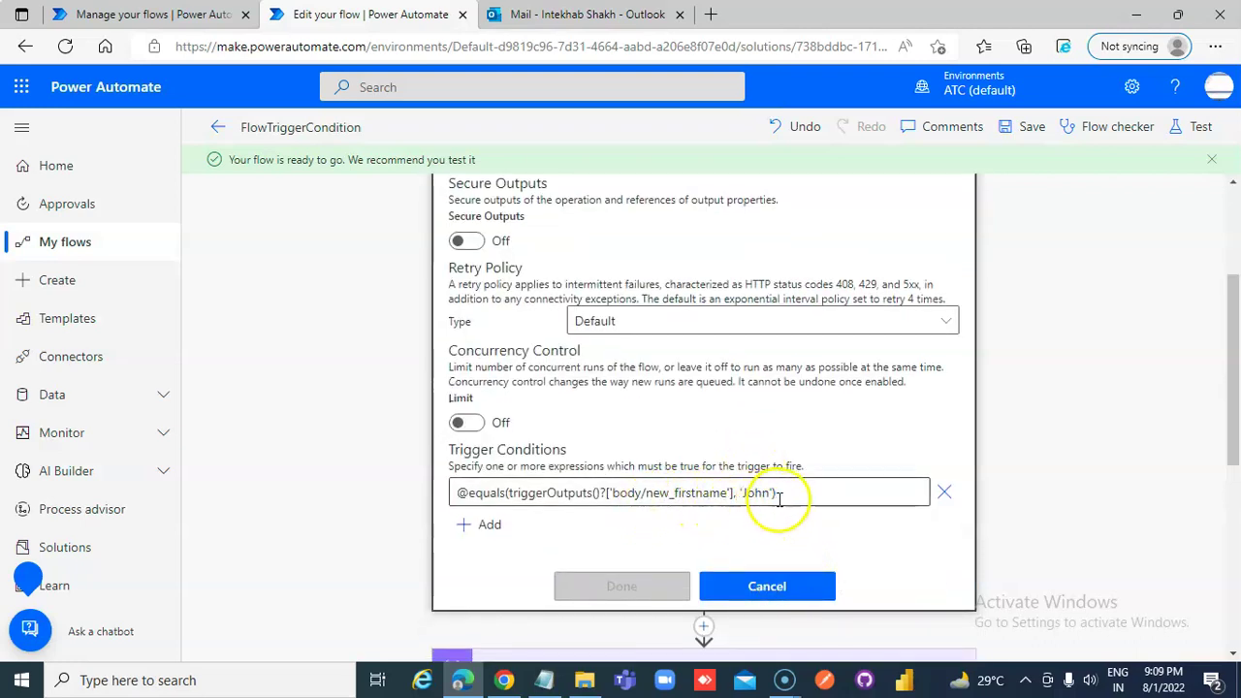
pyautogui.click(767, 589)
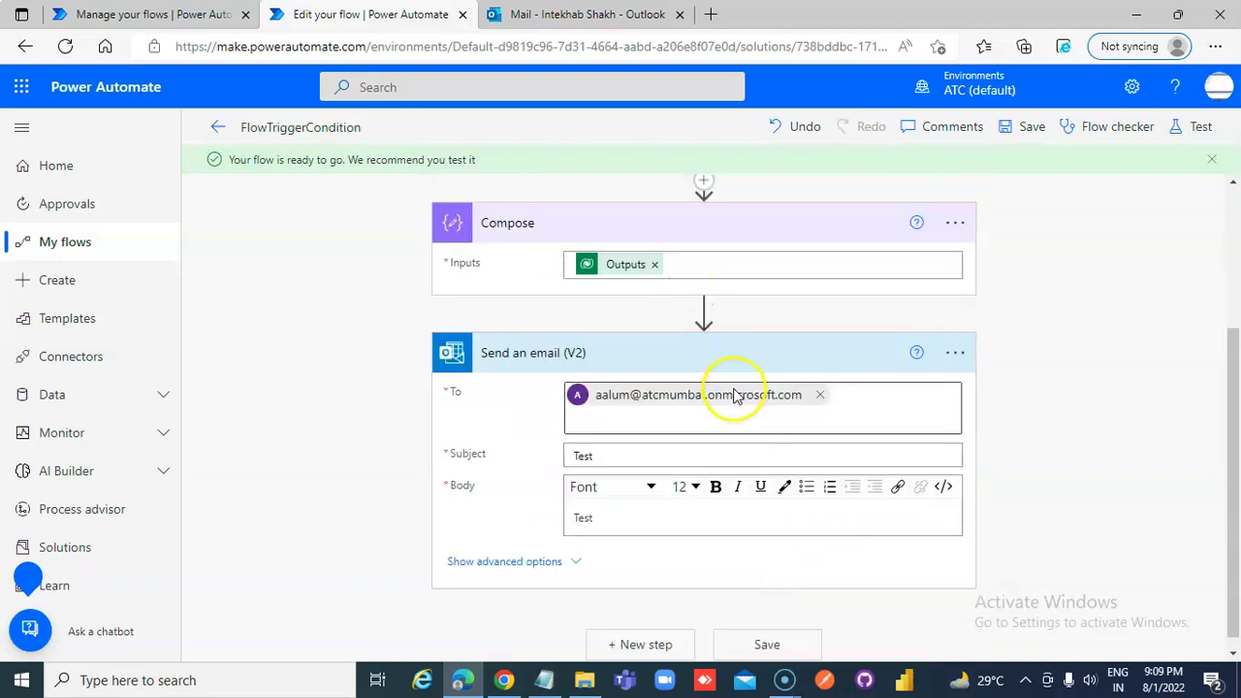
pyautogui.scroll(2, 747, 345)
# - Delete the Compose step from the flow
pyautogui.click(955, 370)
pyautogui.click(963, 377)
pyautogui.click(955, 374)
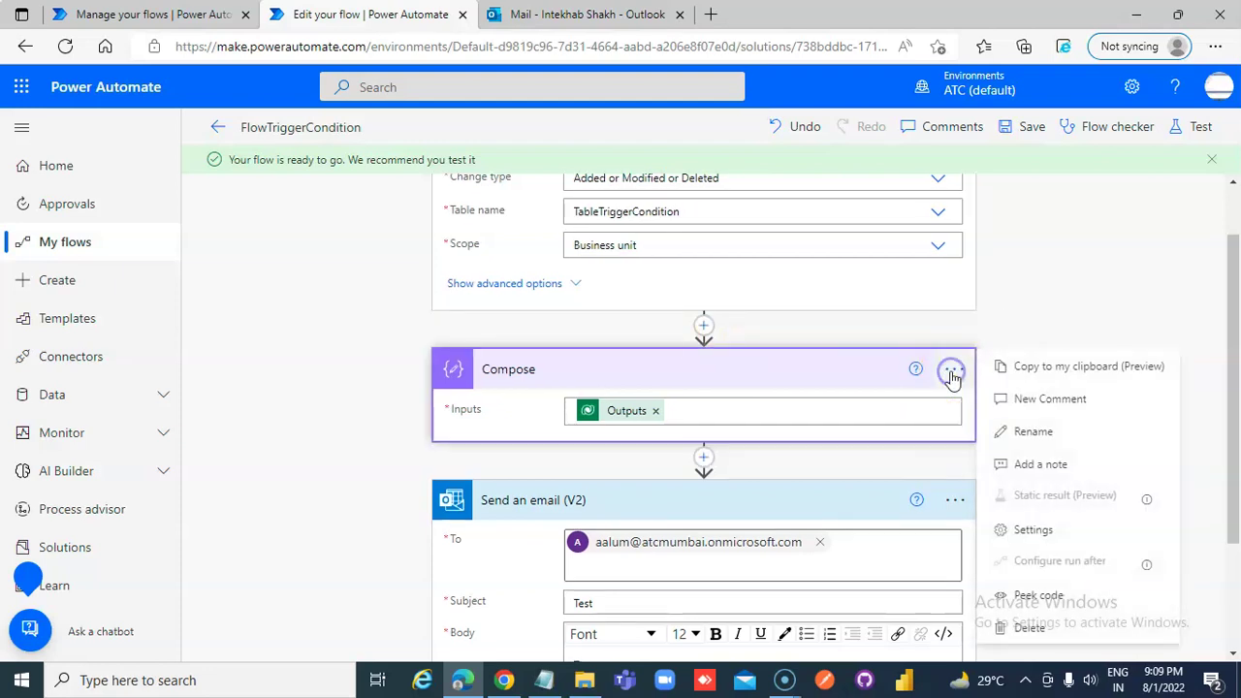
pyautogui.click(1032, 628)
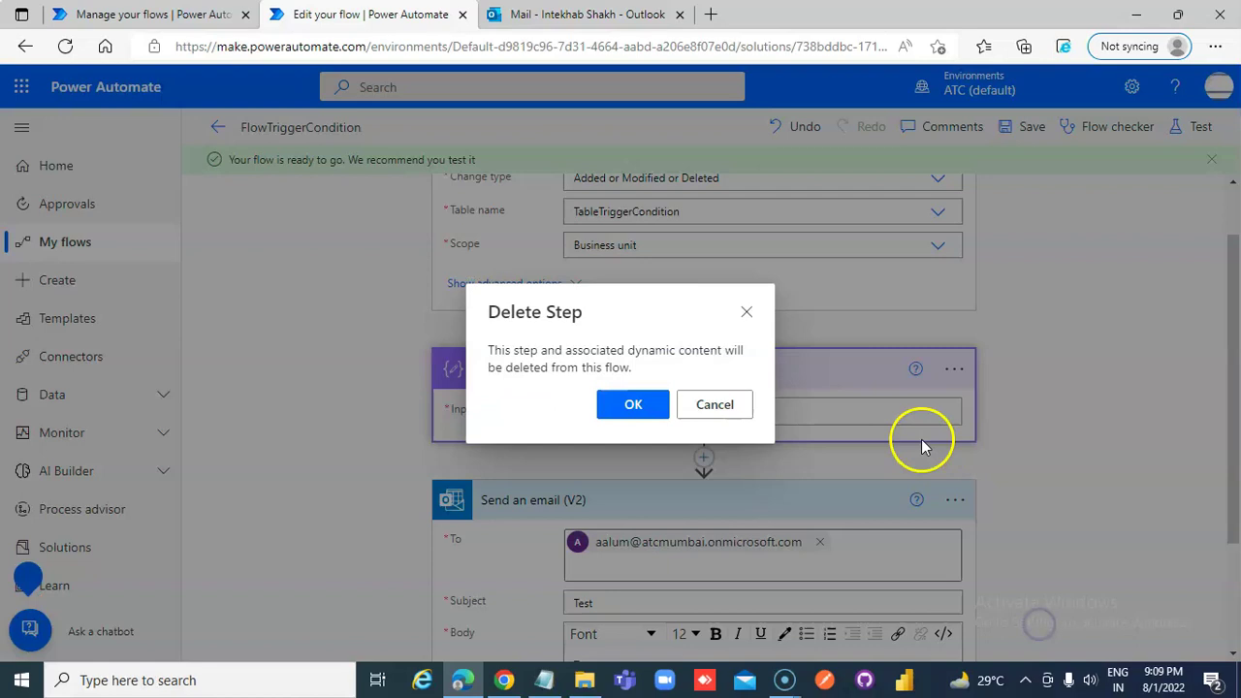
pyautogui.click(630, 406)
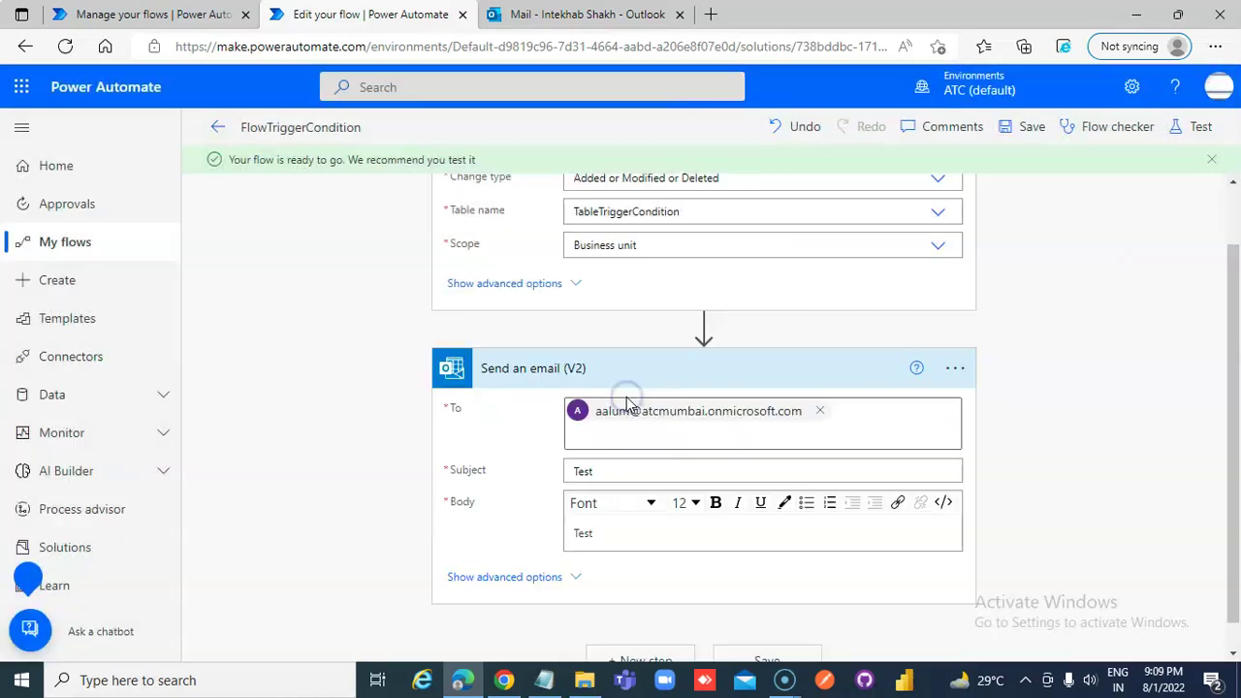
# - Insert a Filter array action after the trigger, ahead of Send an email
pyautogui.click(704, 327)
pyautogui.click(707, 352)
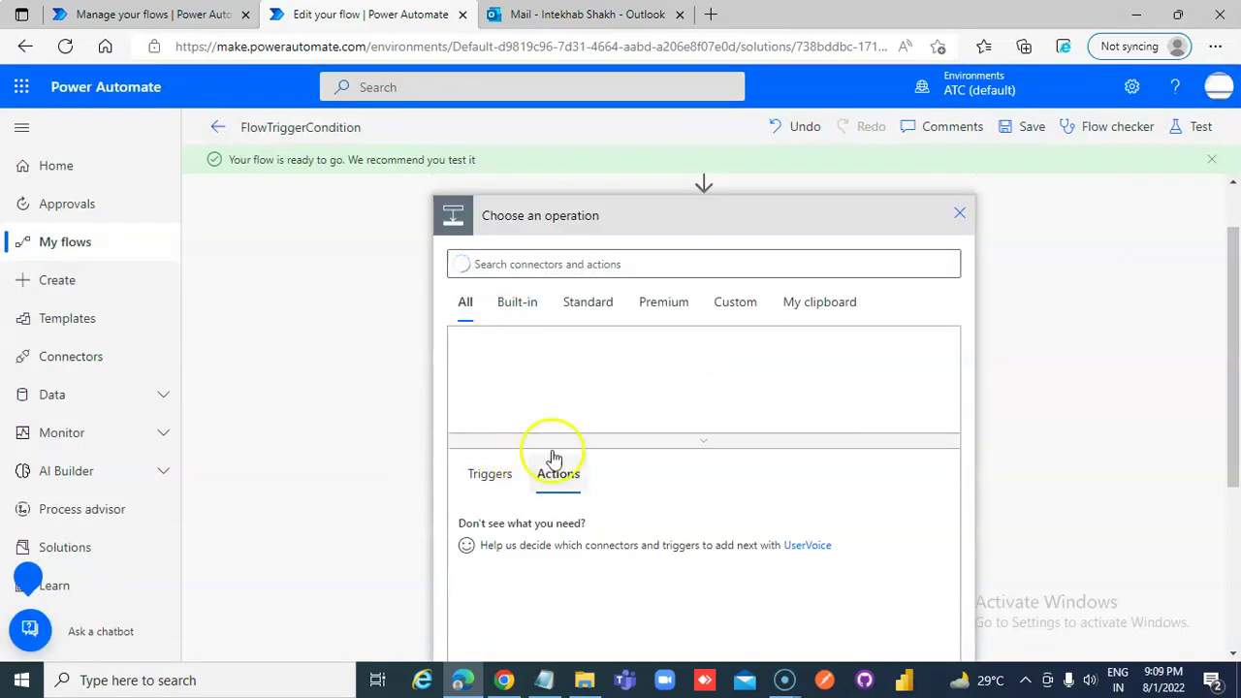
pyautogui.click(545, 263)
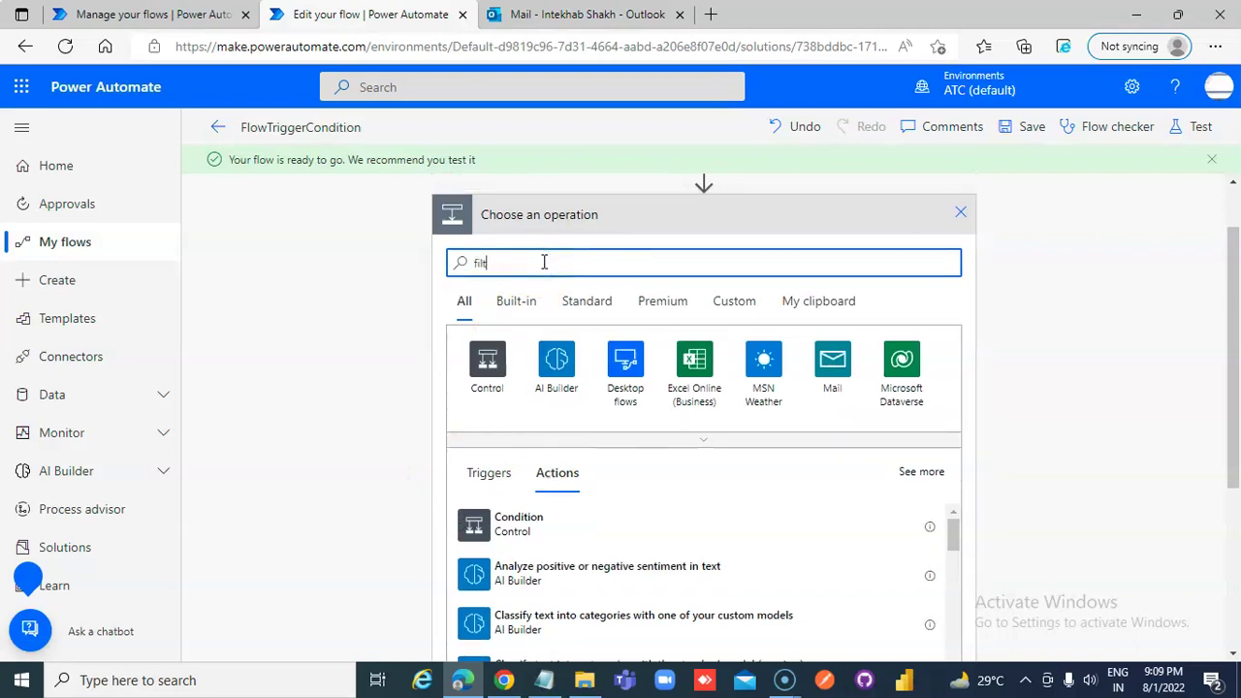
pyautogui.write('filter array')
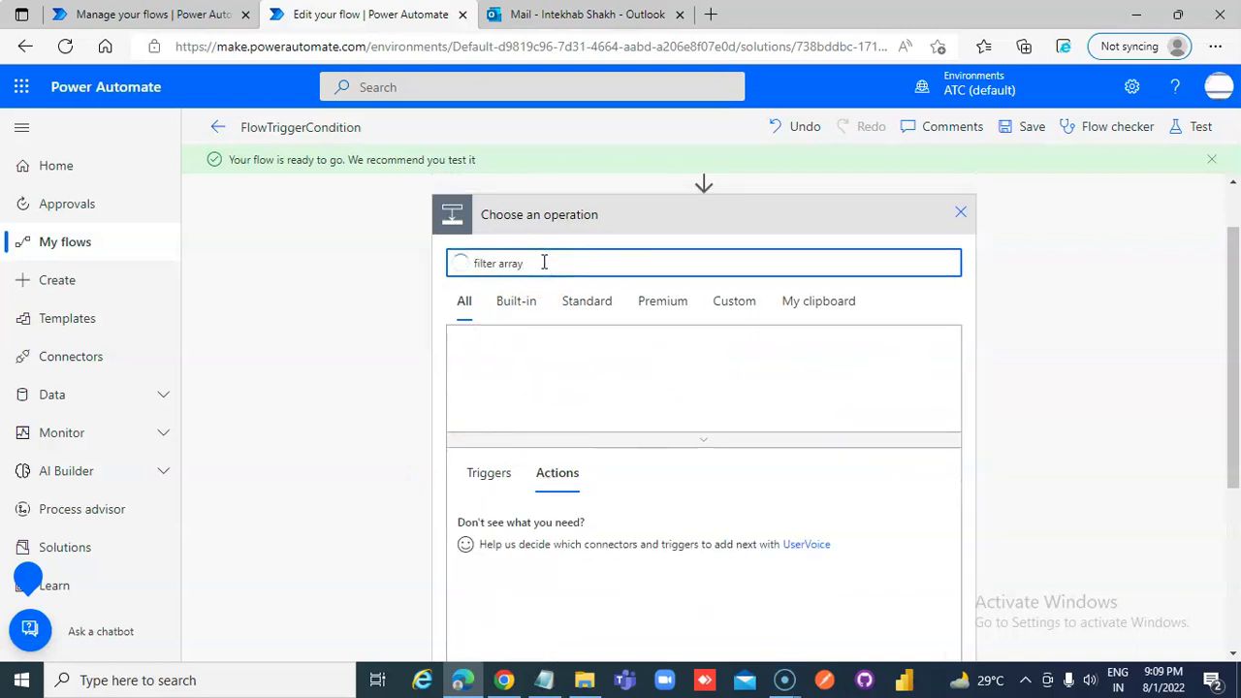
pyautogui.click(521, 532)
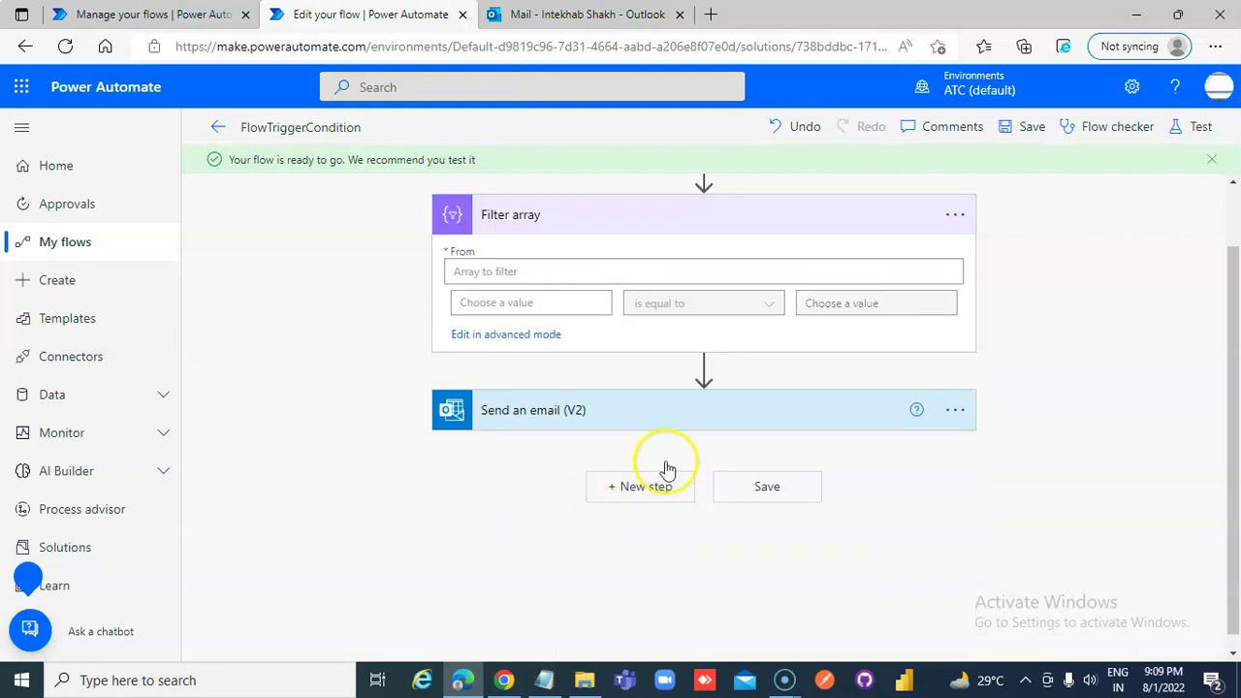
# - Set the Filter array condition to FirstName is equal to the typed first name
pyautogui.click(543, 301)
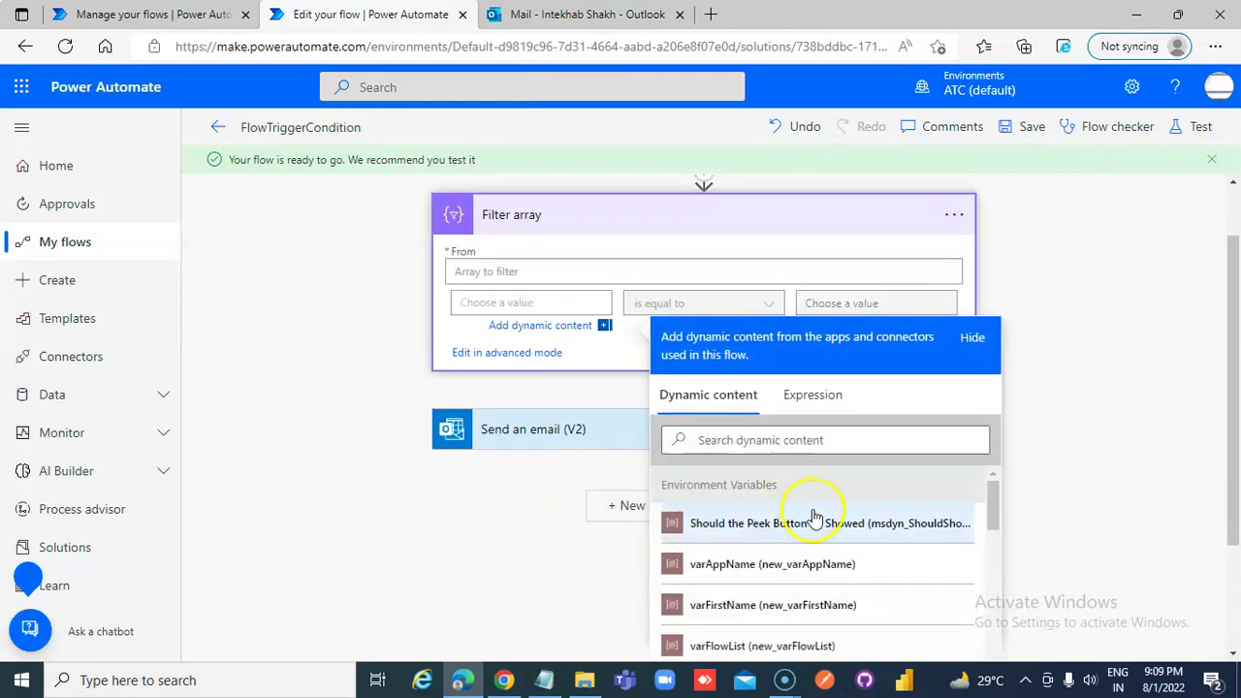
pyautogui.moveTo(996, 486); pyautogui.dragTo(1006, 623)
pyautogui.click(743, 544)
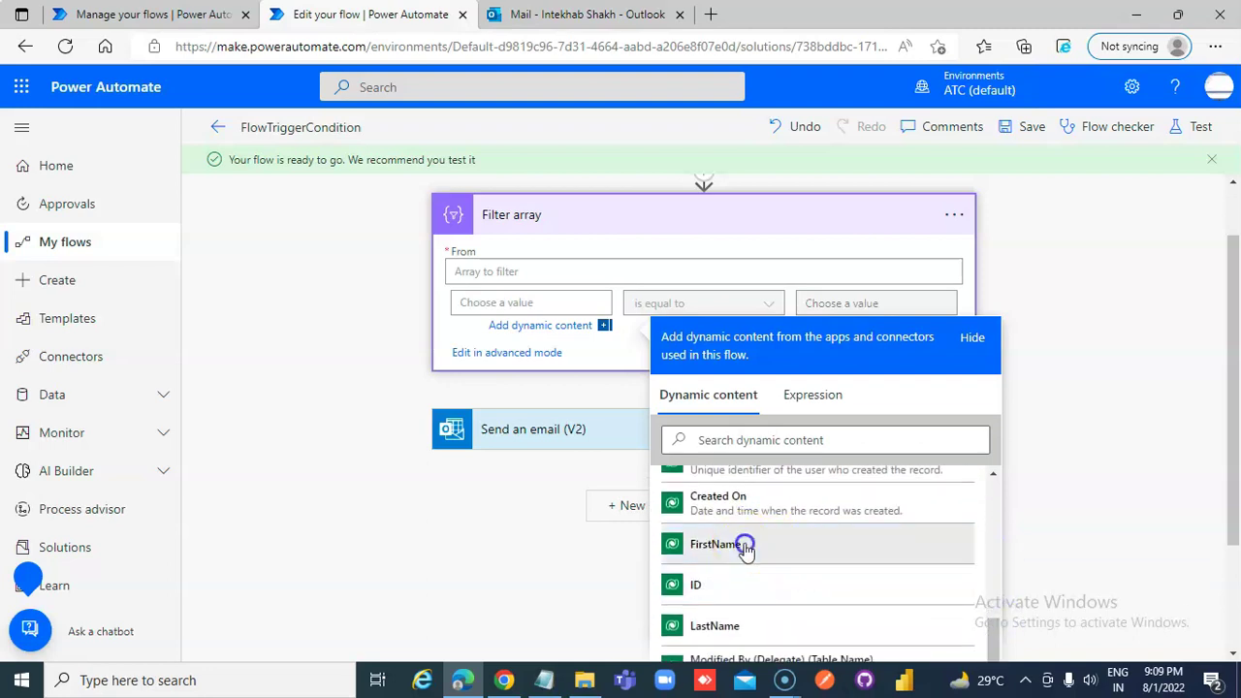
pyautogui.click(848, 306)
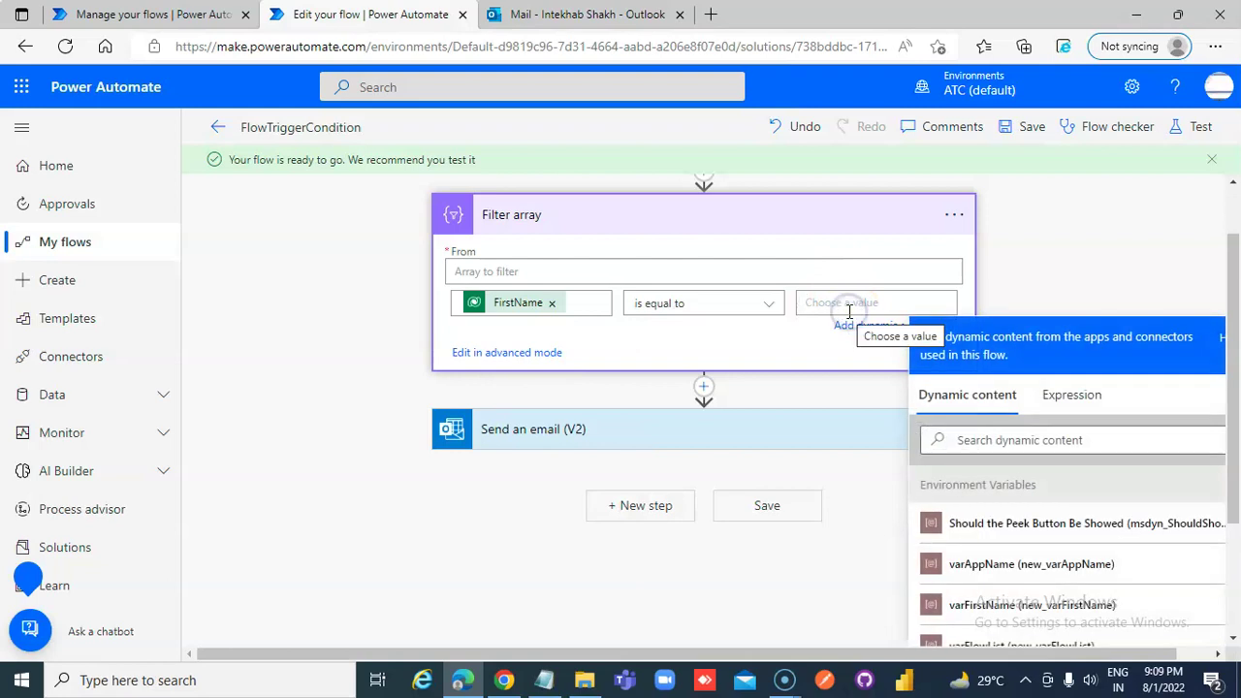
pyautogui.write('Intekhab')
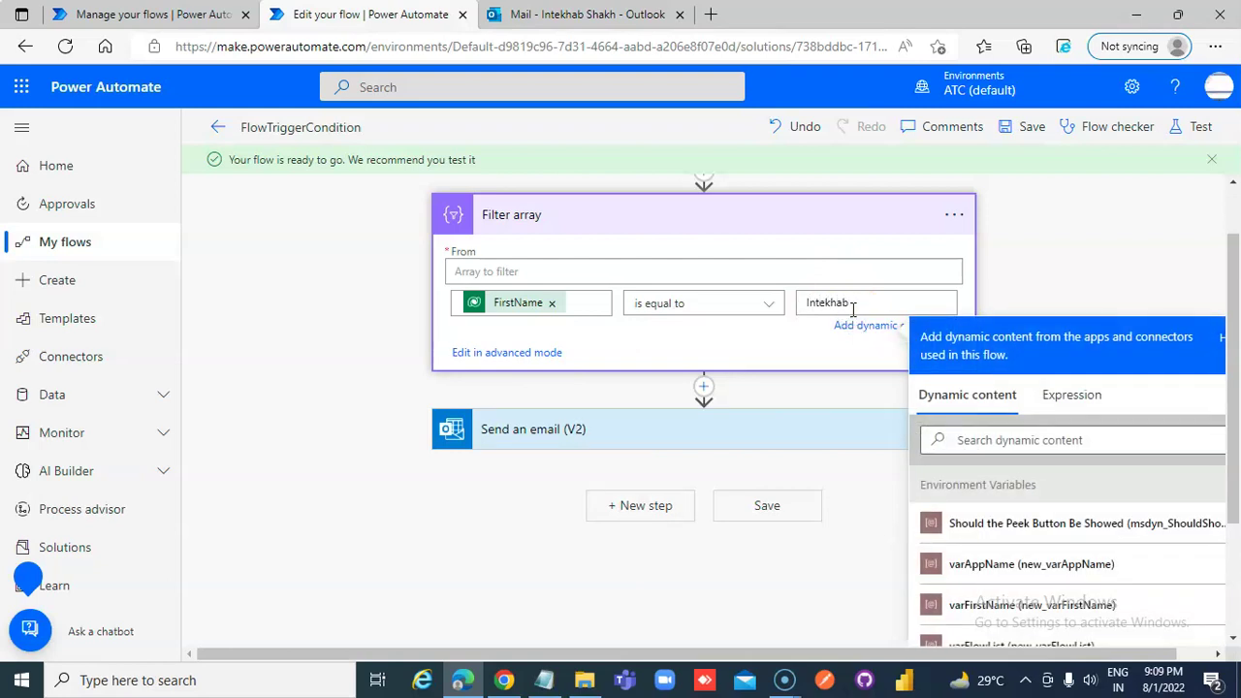
pyautogui.click(490, 352)
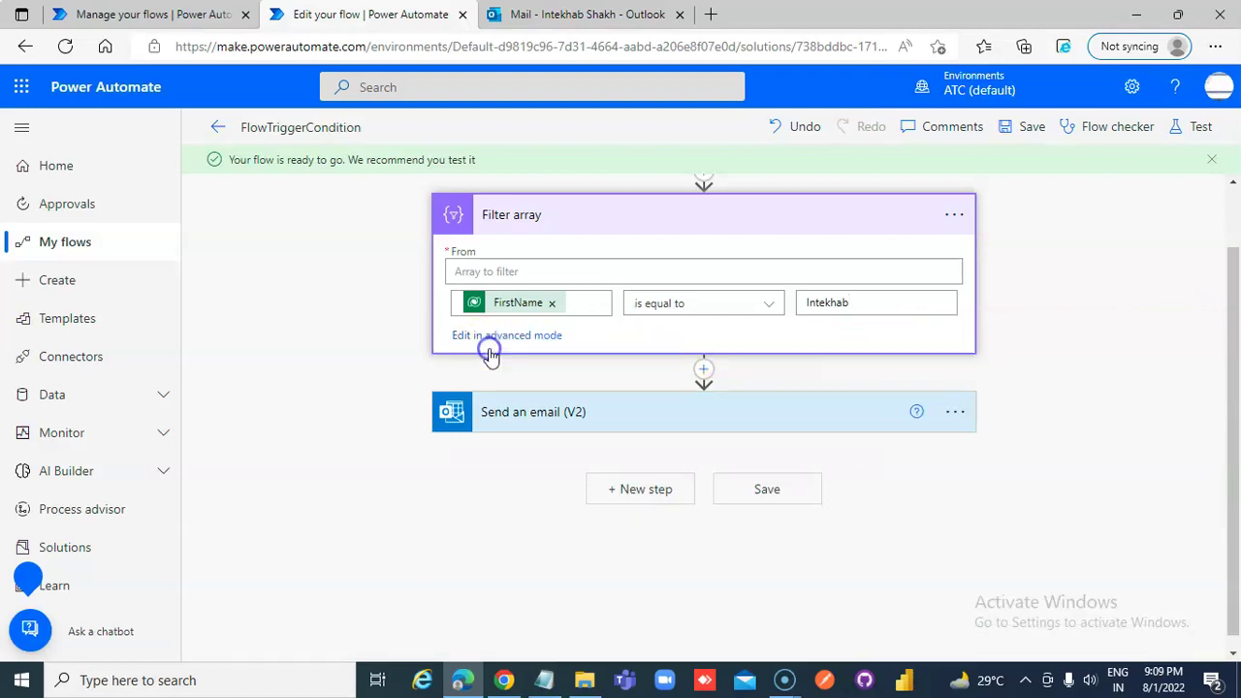
pyautogui.scroll(1, 755, 415)
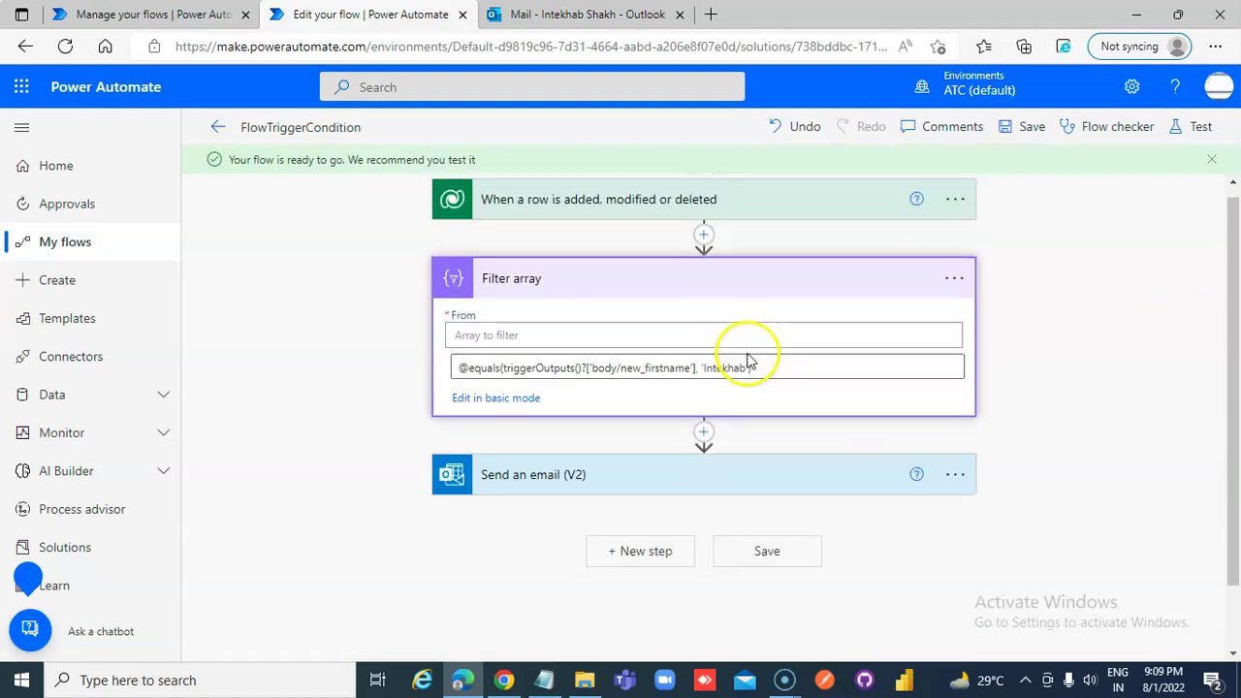
pyautogui.moveTo(773, 380); pyautogui.dragTo(354, 376)
pyautogui.hotkey('ctrl', 'c')
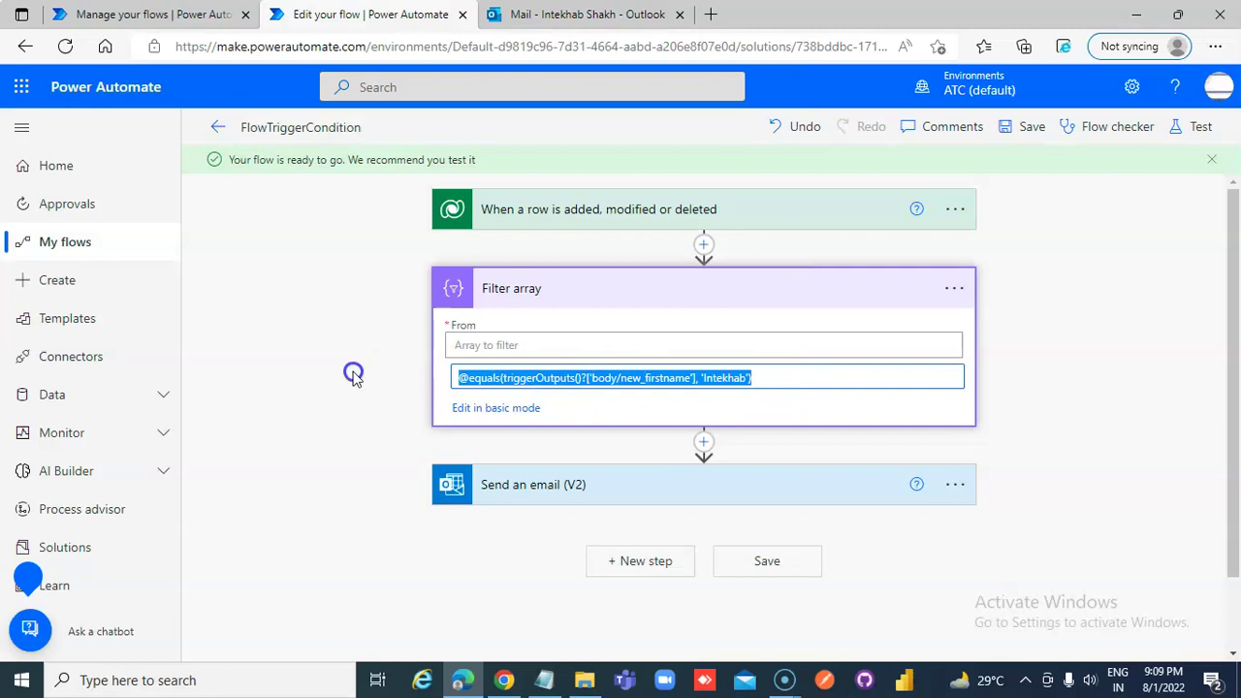
# - Open the trigger settings and select the existing Trigger Conditions expression
pyautogui.click(954, 211)
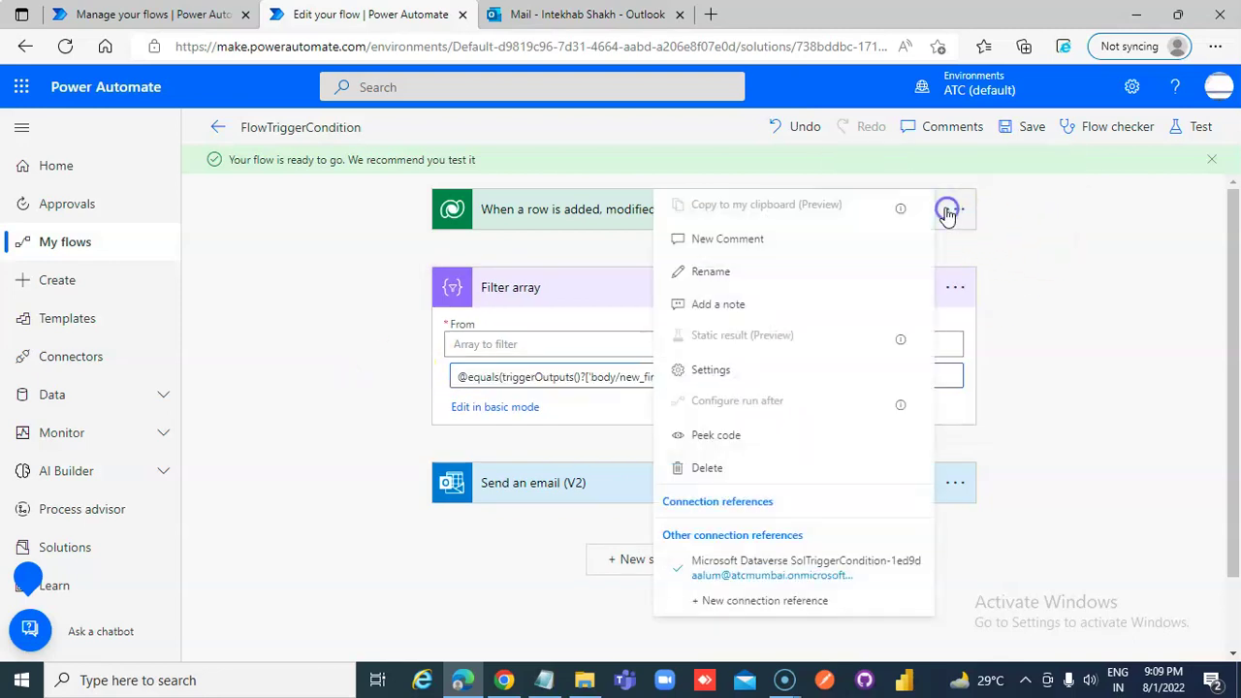
pyautogui.click(723, 375)
pyautogui.scroll(-5, 718, 456)
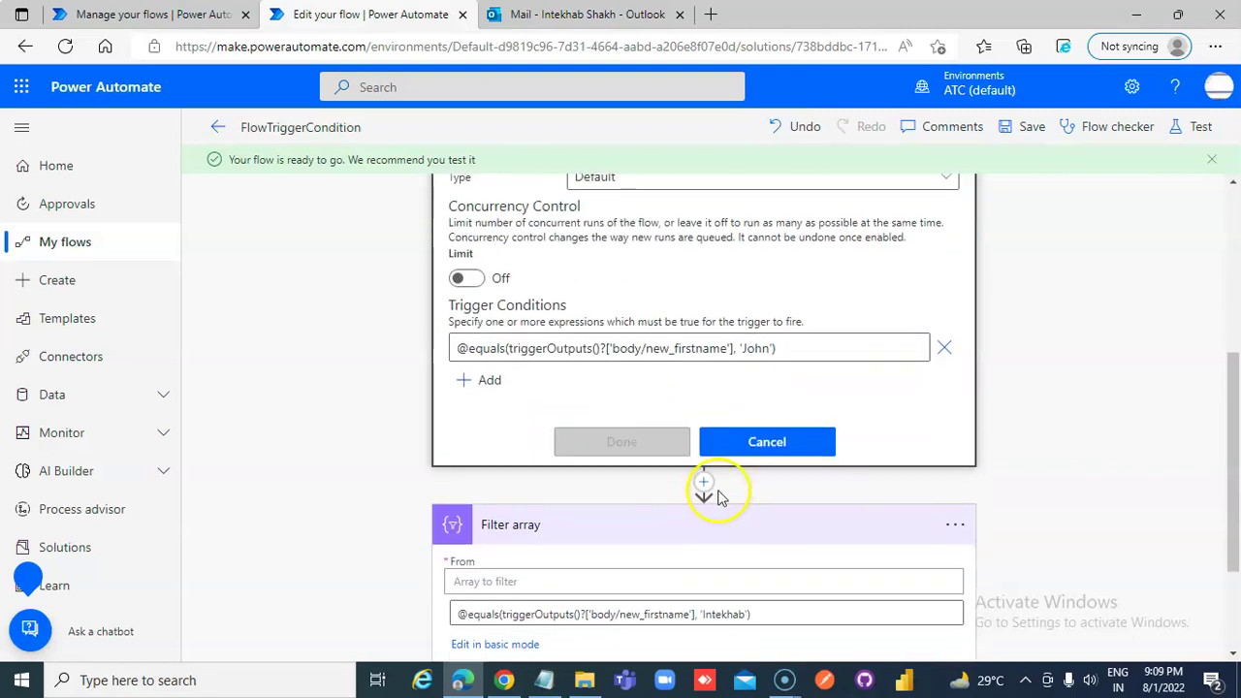
pyautogui.click(823, 346)
pyautogui.moveTo(820, 346); pyautogui.dragTo(355, 349)
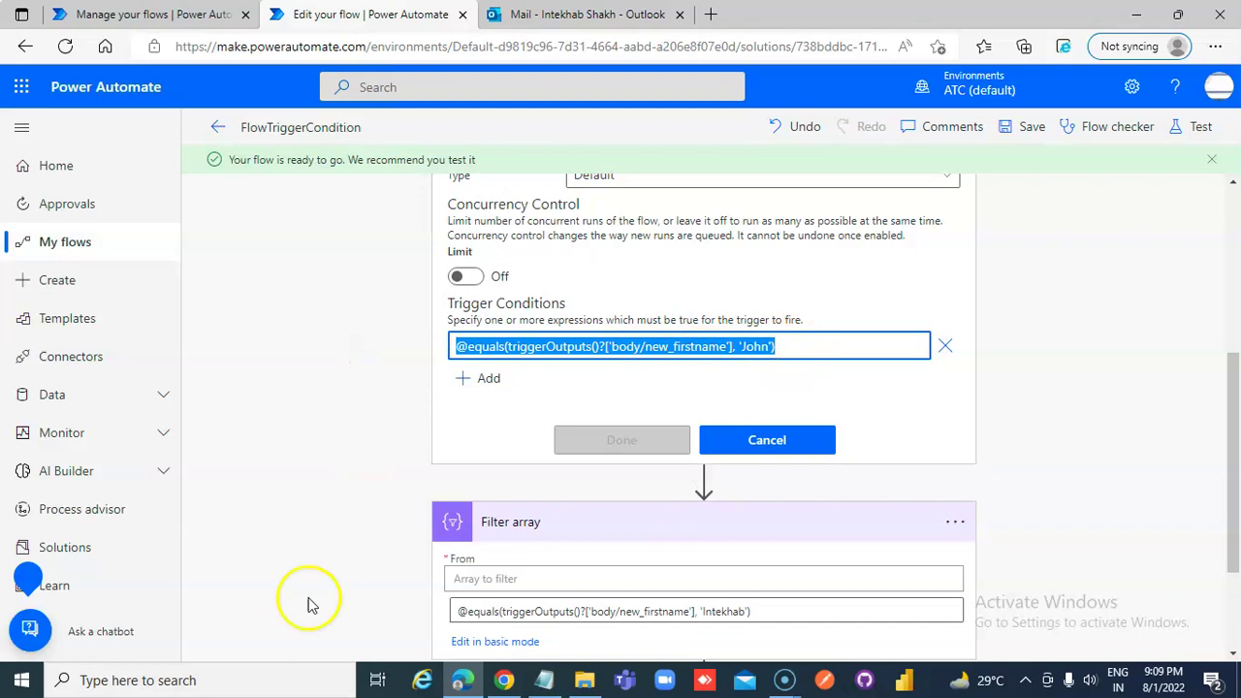
# - Paste the copied Filter array expression into a new Notepad window and select it
pyautogui.click(544, 679)
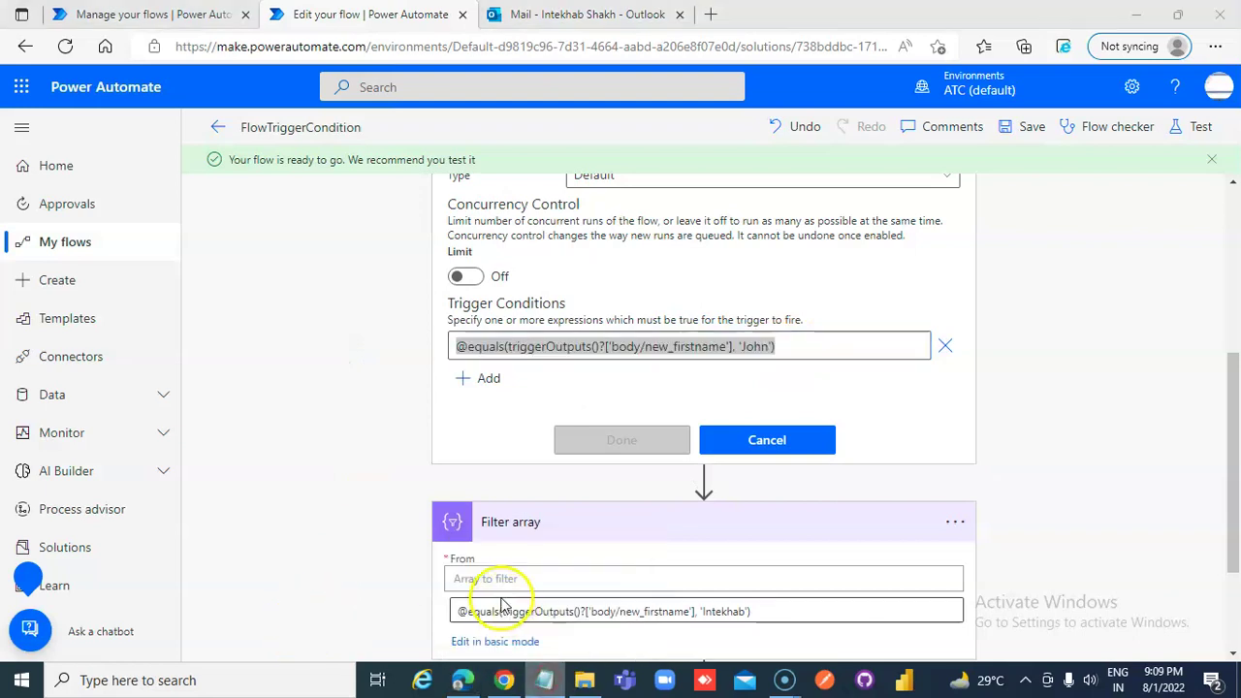
pyautogui.click(446, 588)
pyautogui.moveTo(367, 88); pyautogui.dragTo(547, 431)
pyautogui.hotkey('ctrl', 'v')
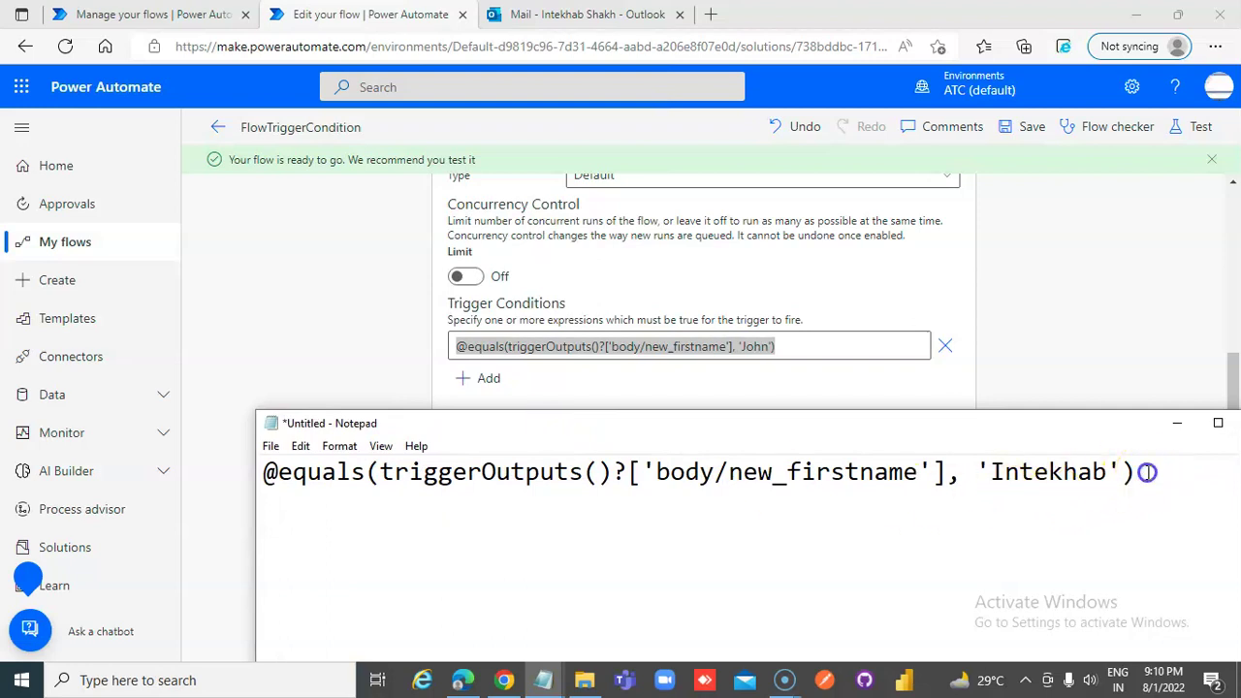
pyautogui.moveTo(1135, 474); pyautogui.dragTo(218, 470)
pyautogui.hotkey('ctrl', 'c')
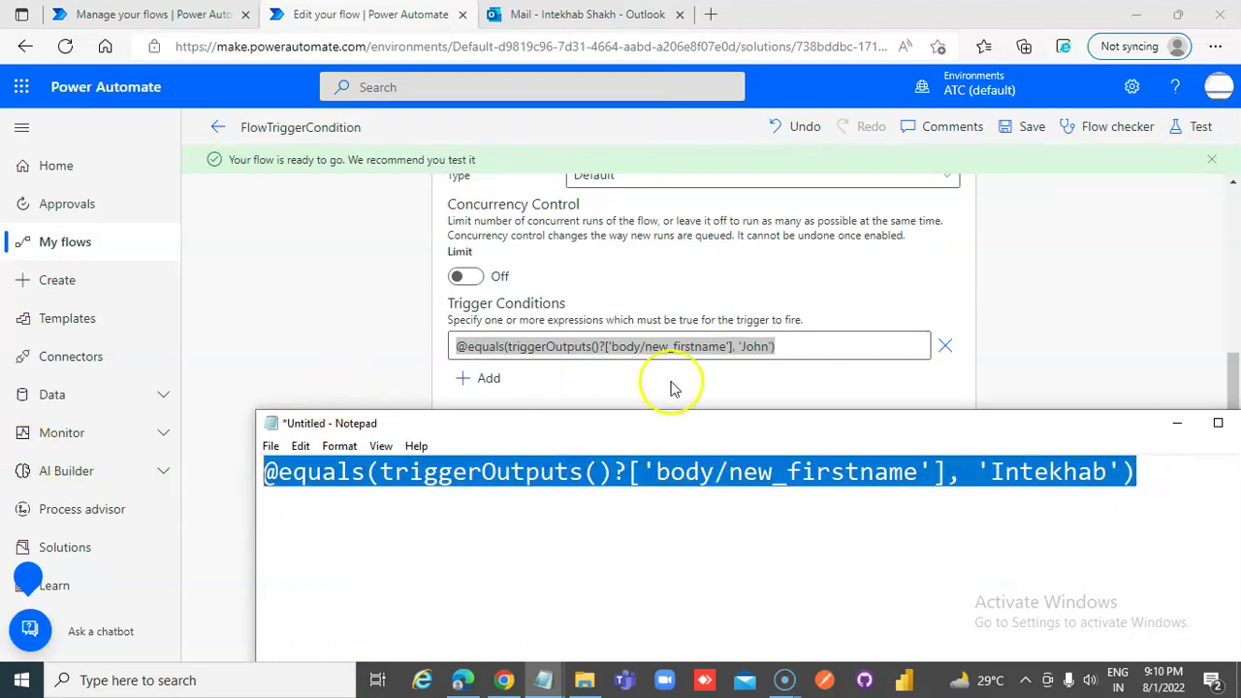
# - Replace the trigger condition with the new FirstName expression and confirm with Done
pyautogui.click(642, 347)
pyautogui.moveTo(766, 346); pyautogui.dragTo(299, 351)
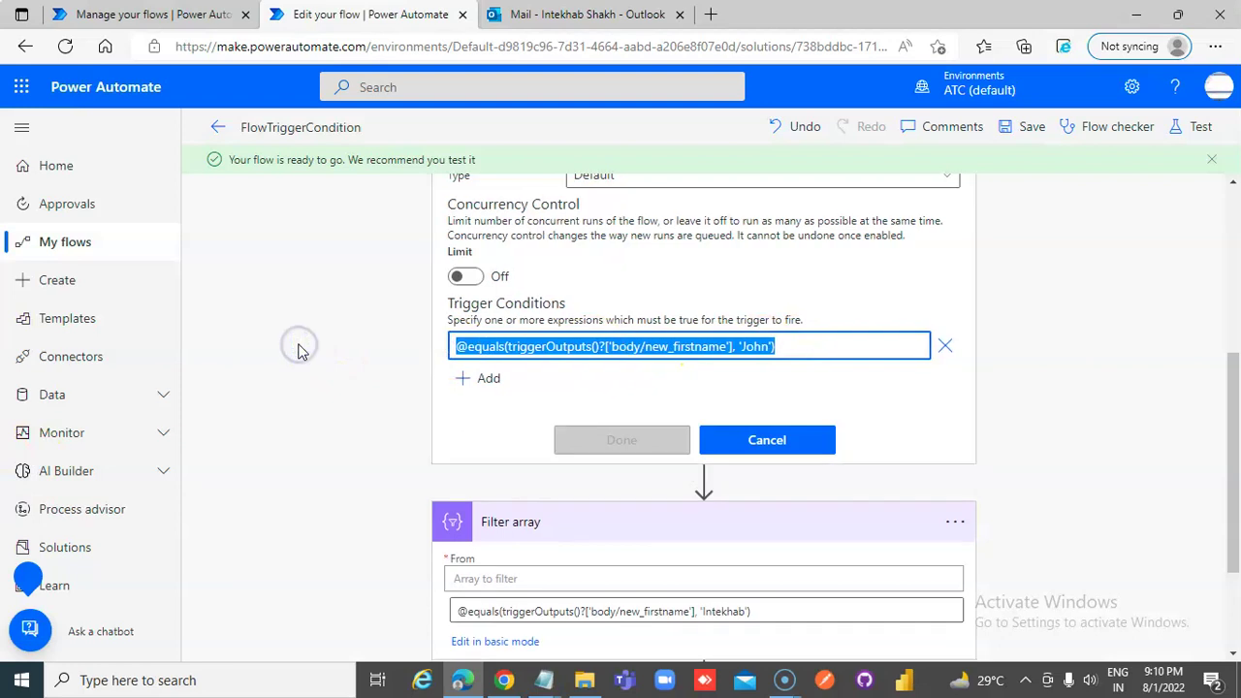
pyautogui.hotkey('ctrl', 'v')
pyautogui.click(633, 440)
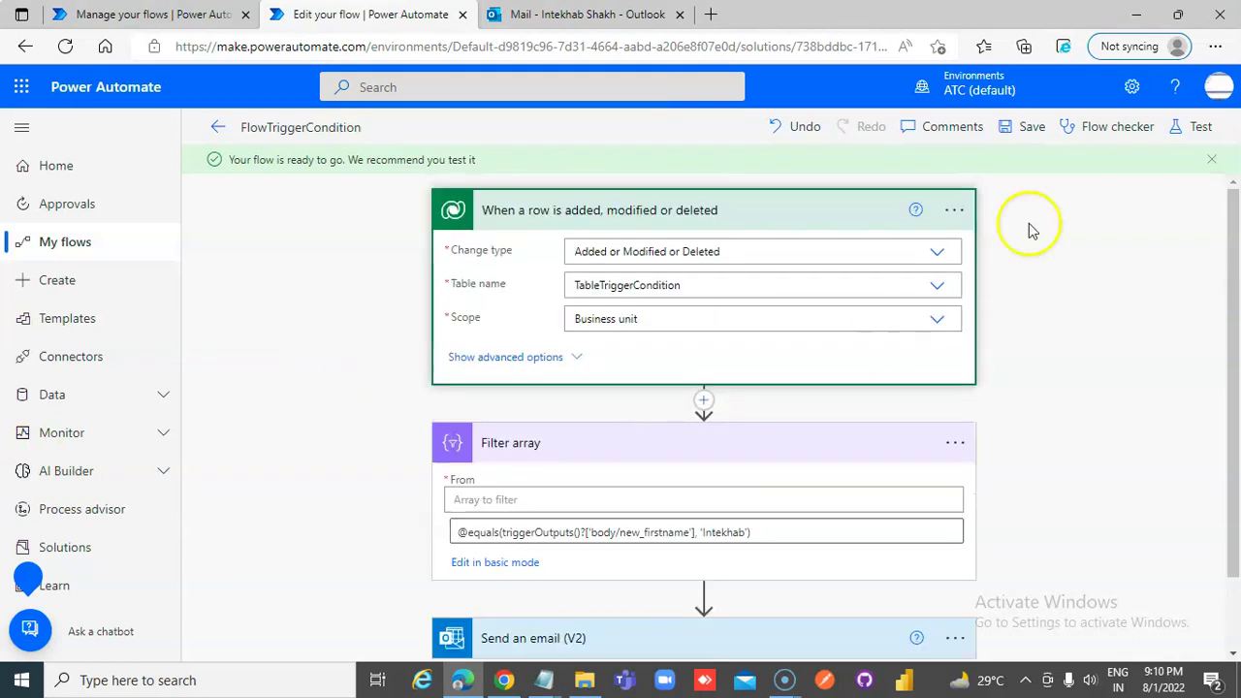
# - Try saving, dismiss the error report, and delete the Filter array step
pyautogui.click(1030, 128)
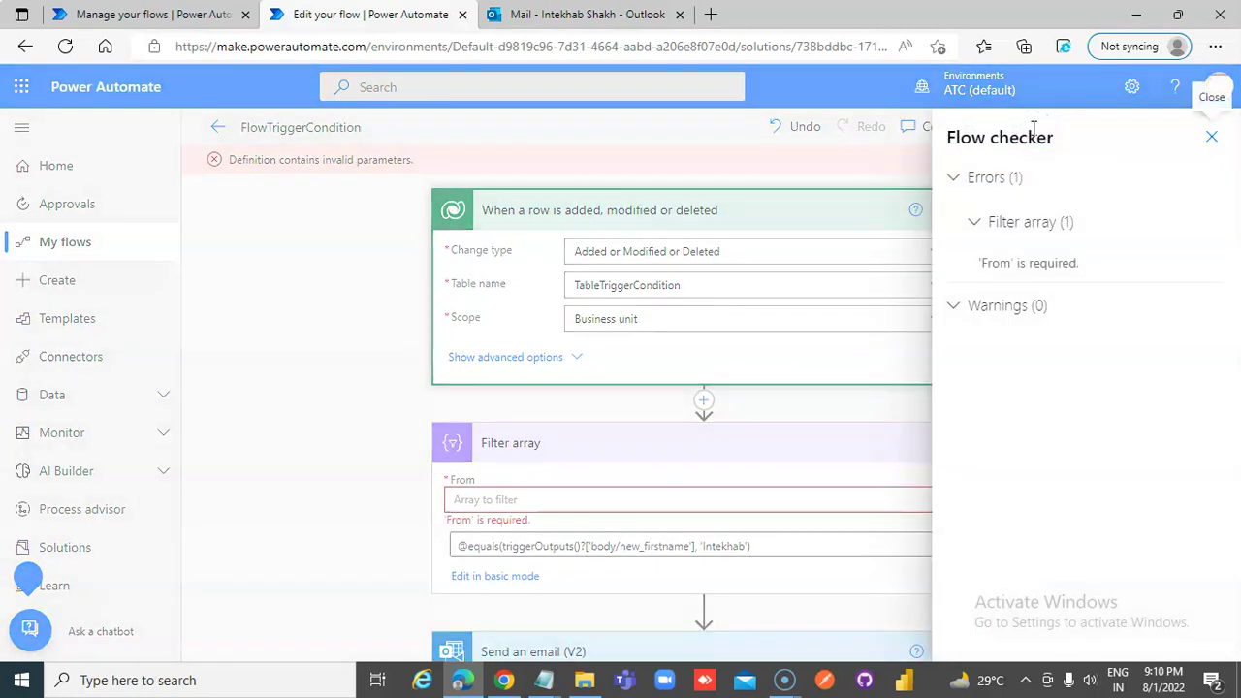
pyautogui.click(514, 131)
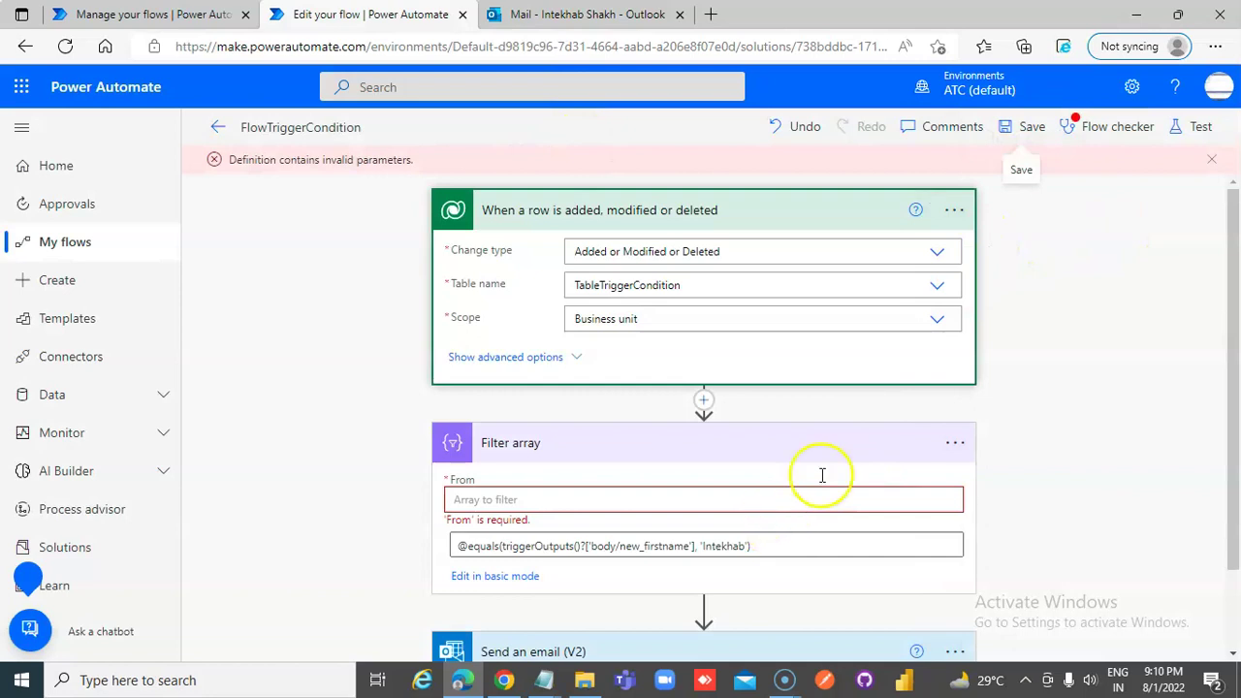
pyautogui.click(955, 442)
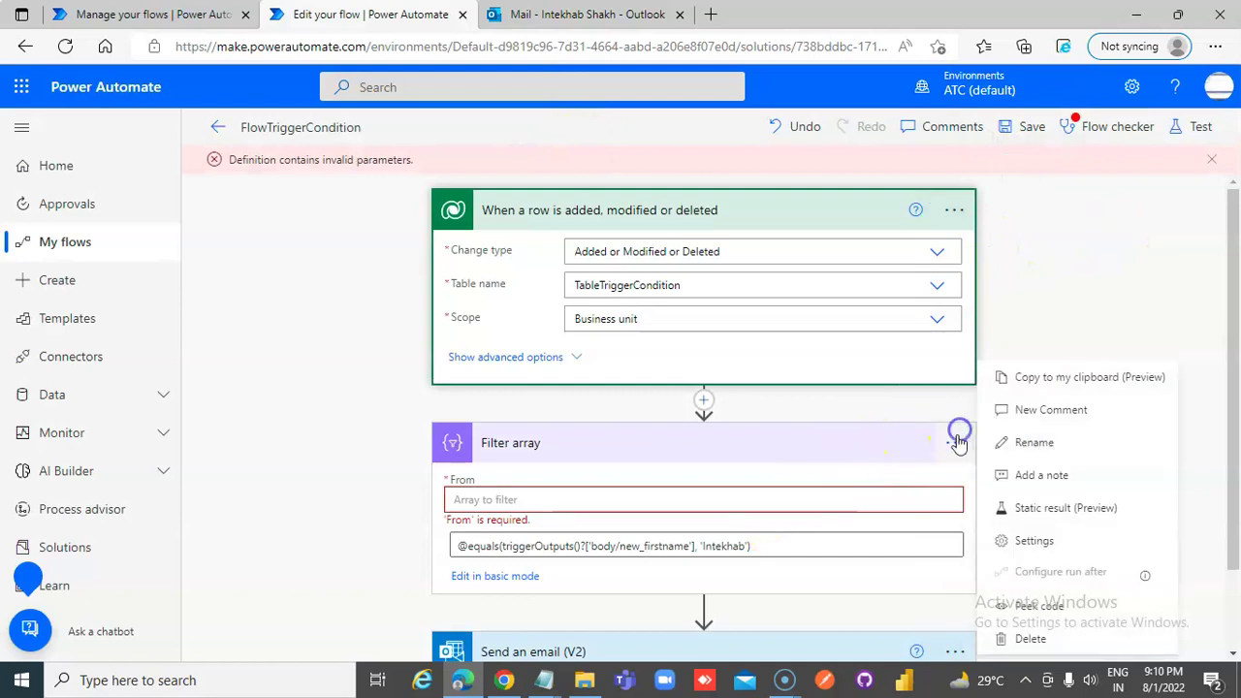
pyautogui.click(1044, 642)
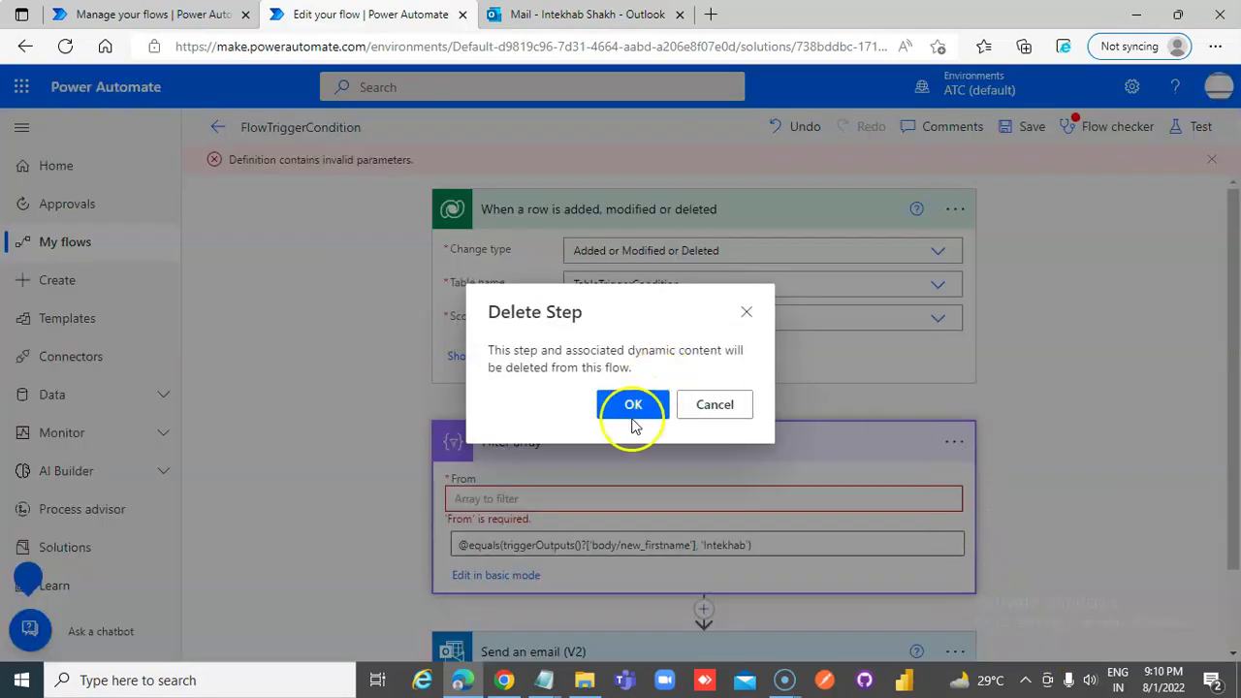
pyautogui.click(633, 405)
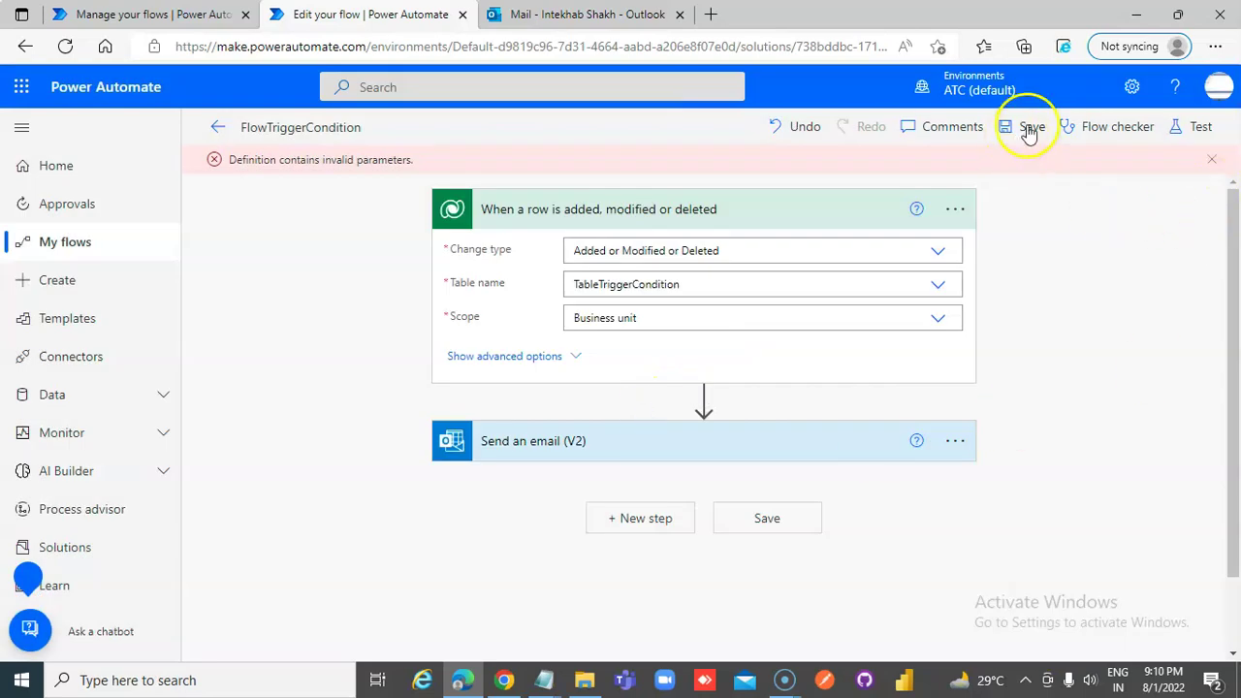
# - Save the flow and start a manual test
pyautogui.click(1194, 127)
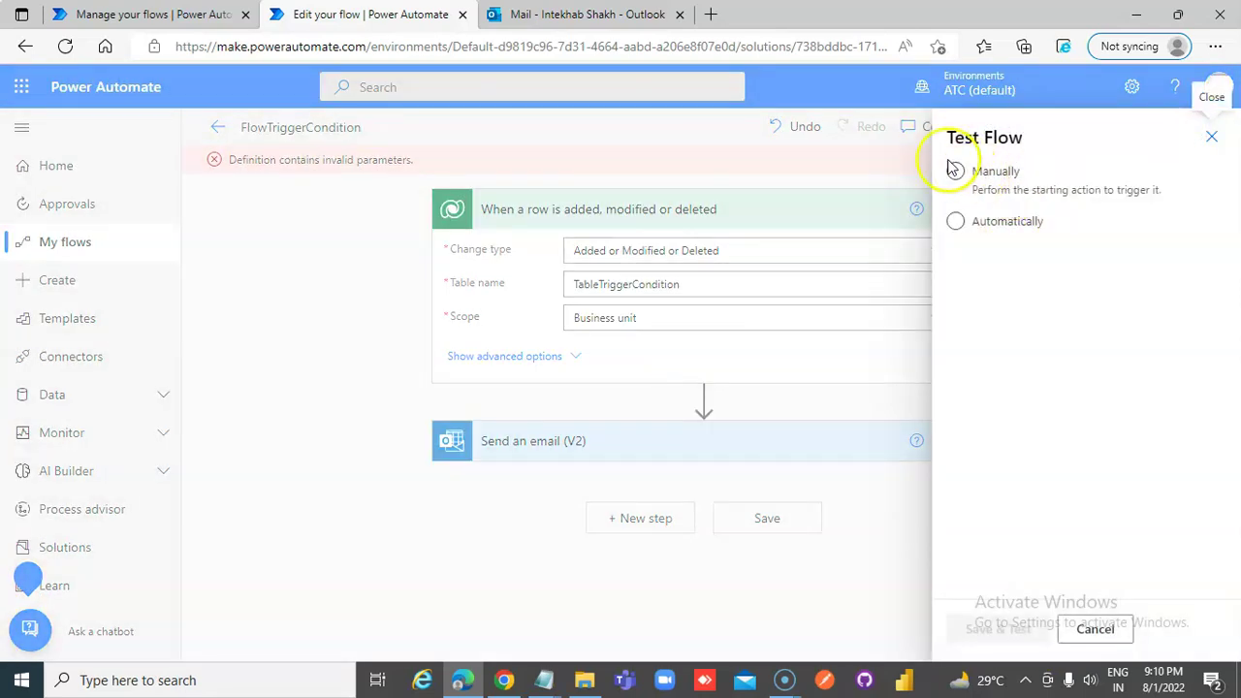
pyautogui.click(956, 170)
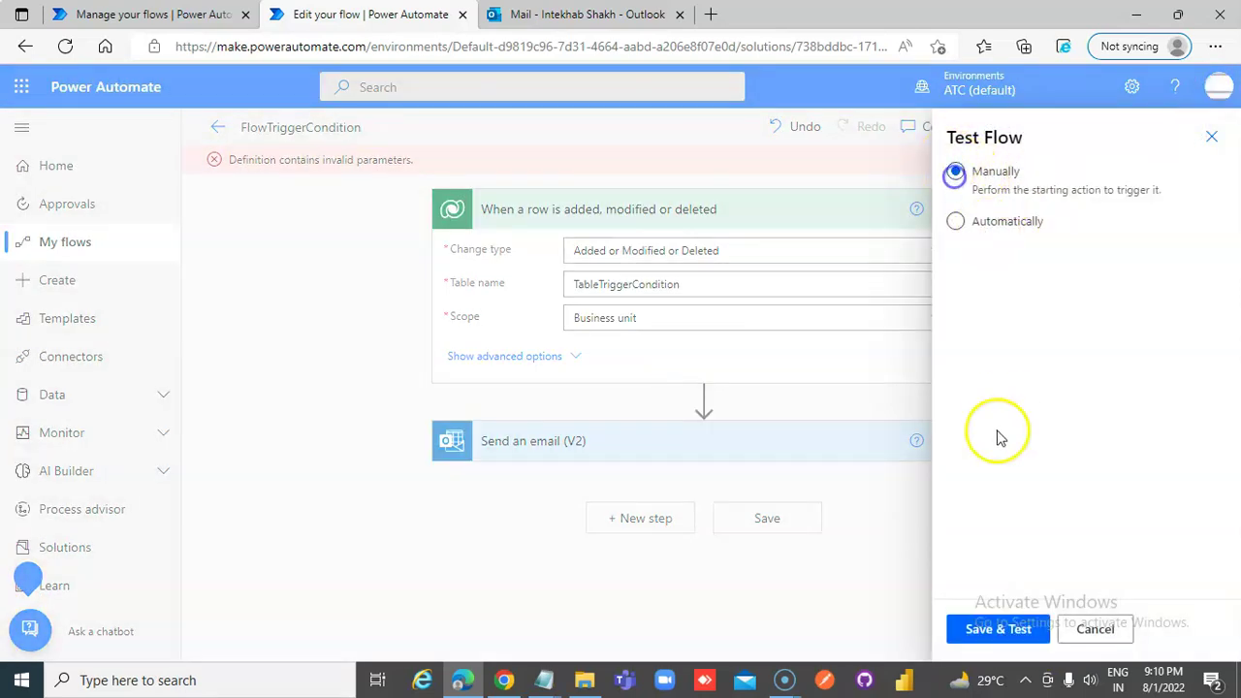
pyautogui.click(999, 631)
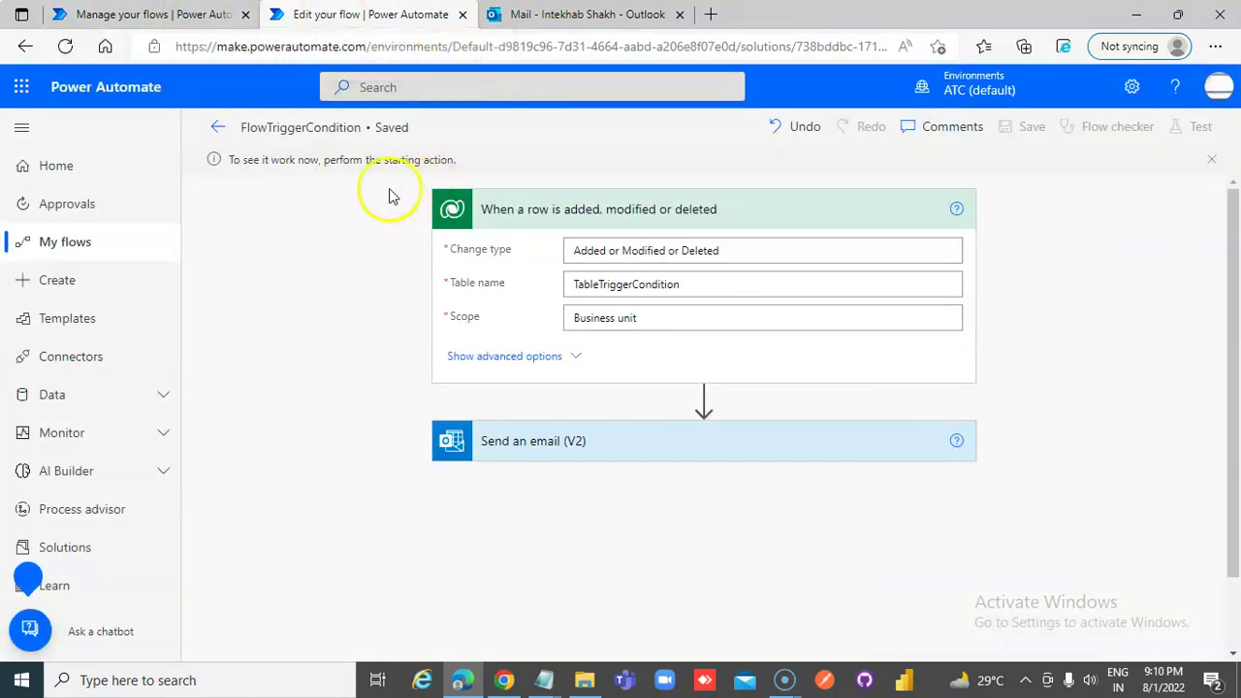
# - Open the TableTriggerCondition rows in the editable data grid
pyautogui.click(121, 17)
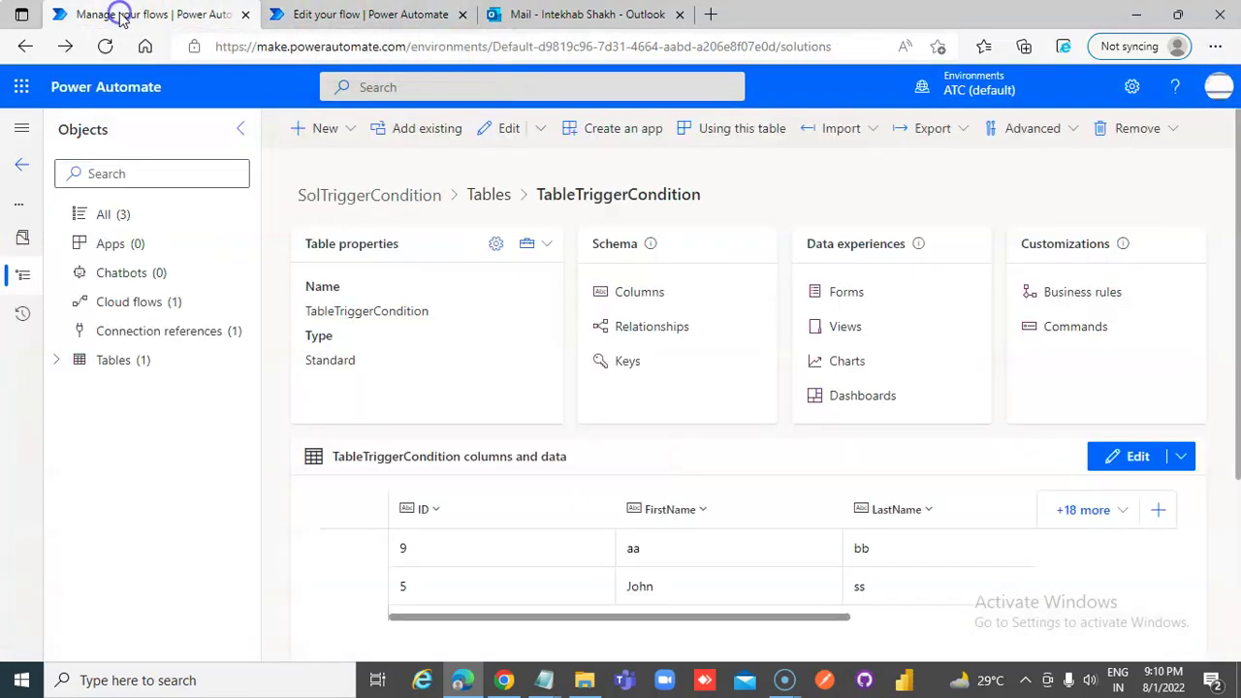
pyautogui.click(321, 130)
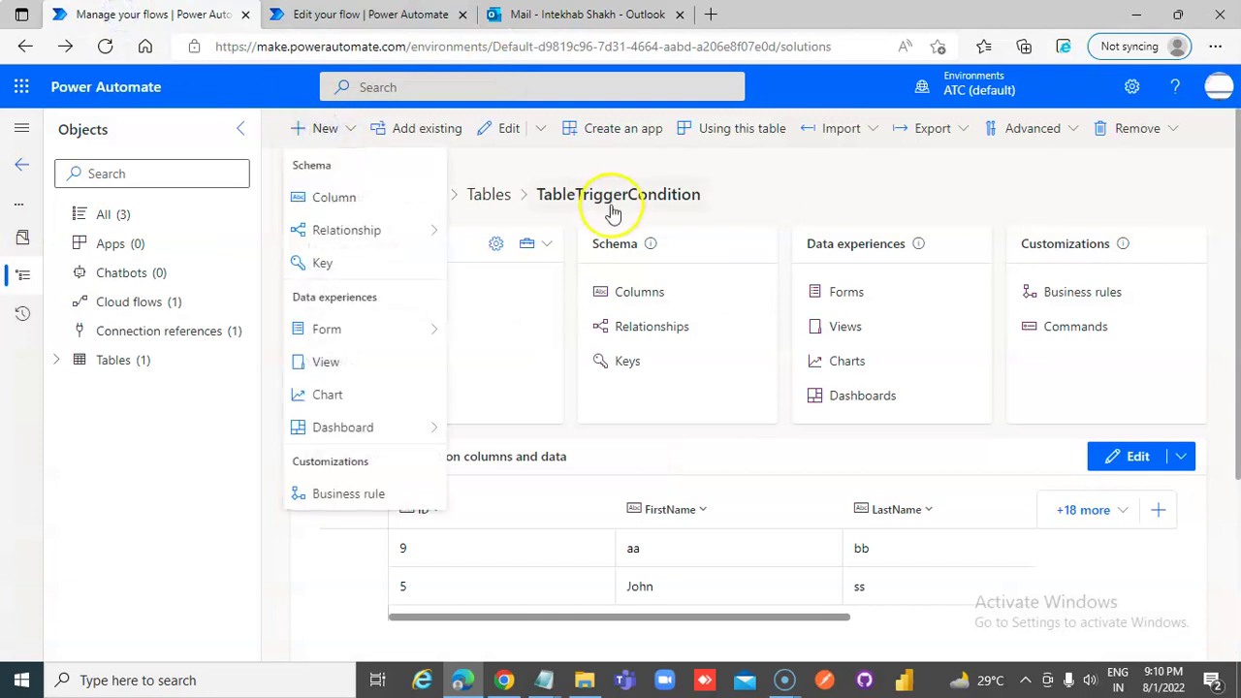
pyautogui.click(746, 178)
pyautogui.click(1125, 454)
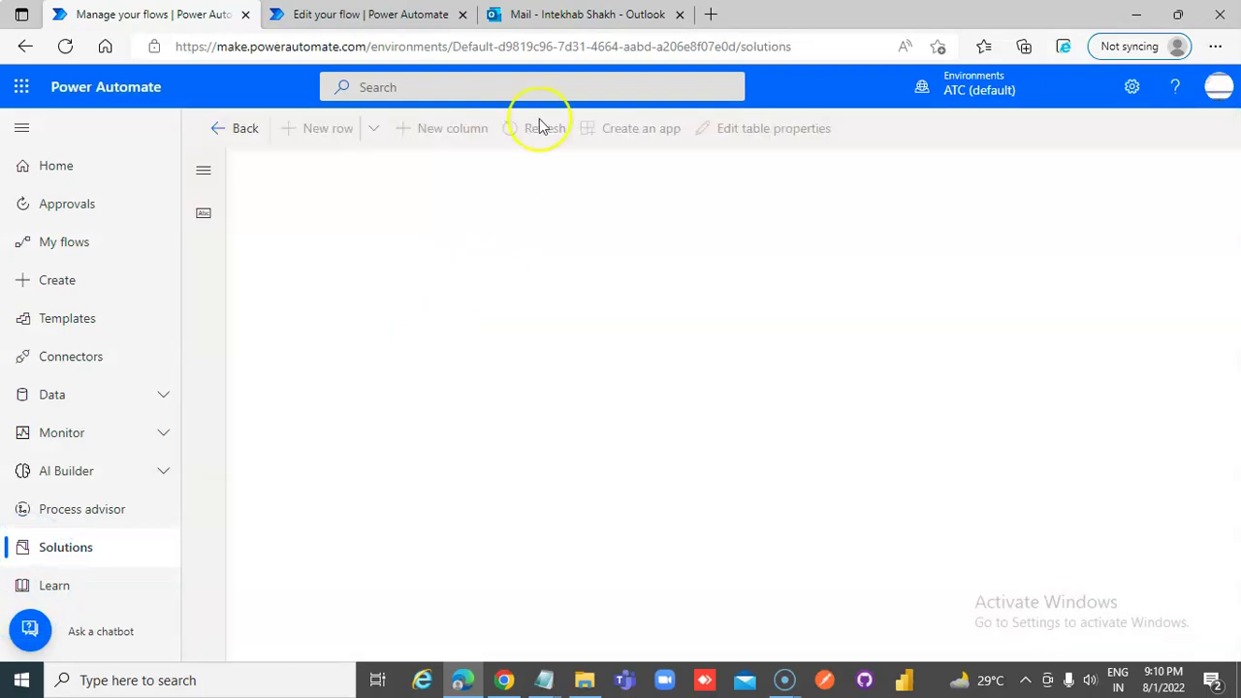
pyautogui.click(552, 16)
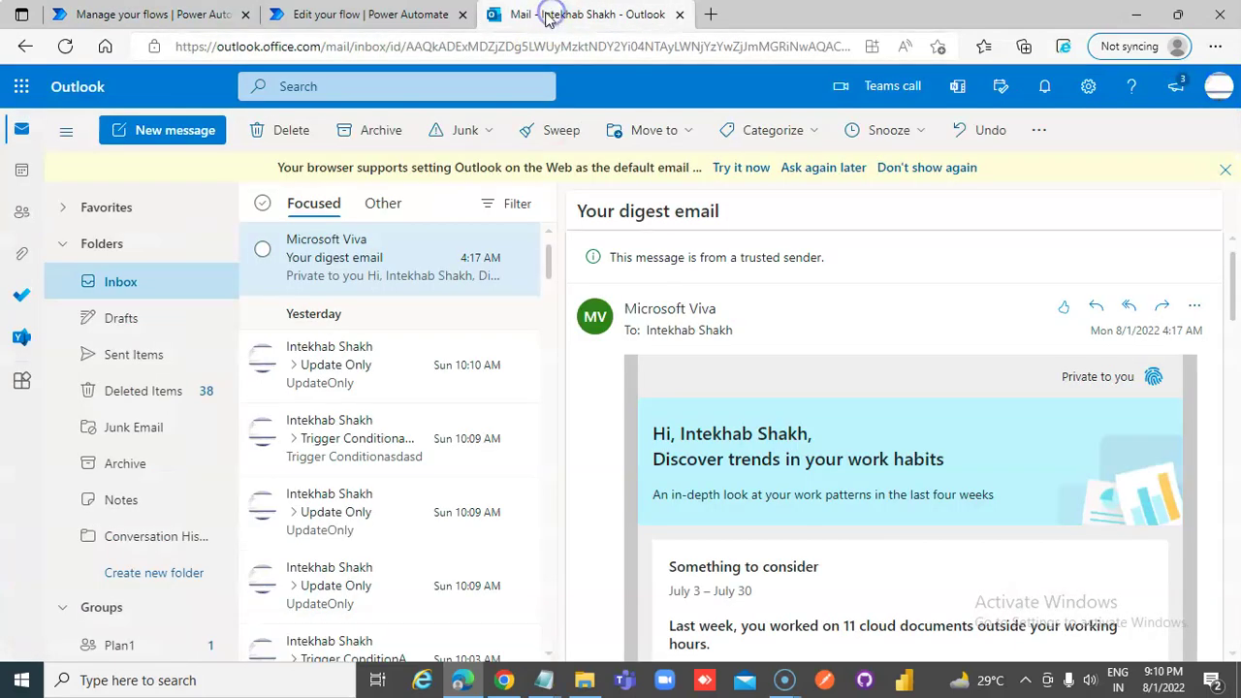
pyautogui.click(162, 16)
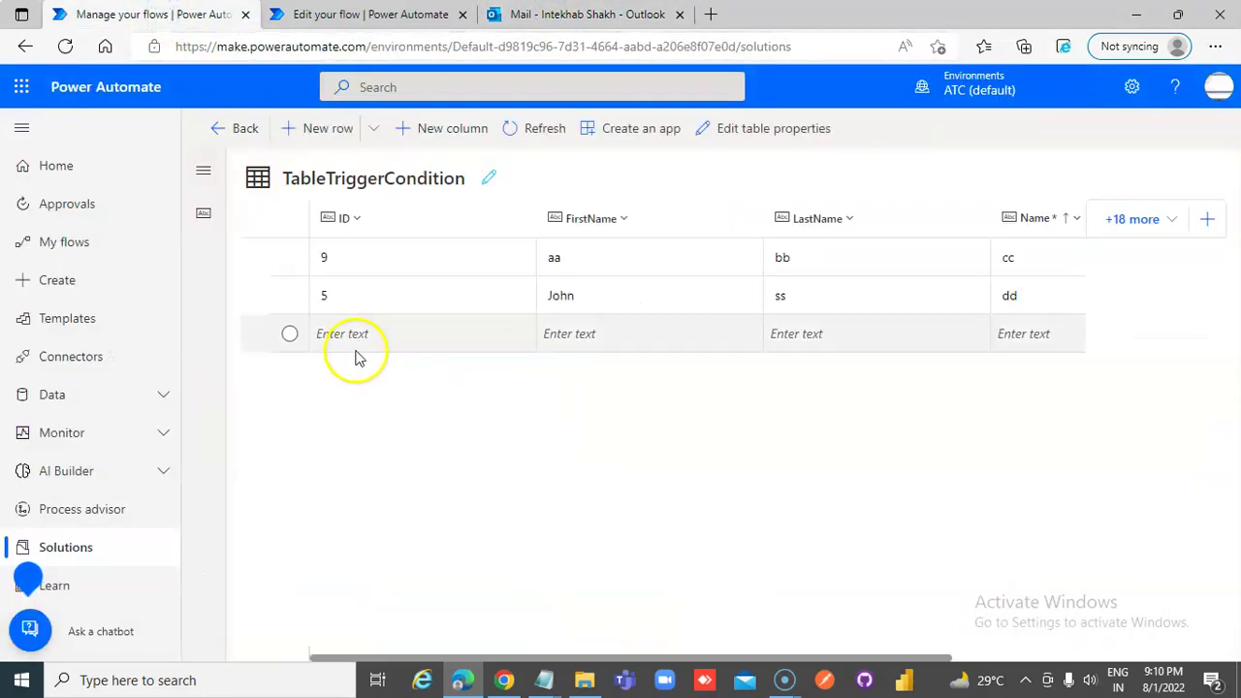
# - Enter ID 5 plus a first and last name in the new row
pyautogui.click(395, 339)
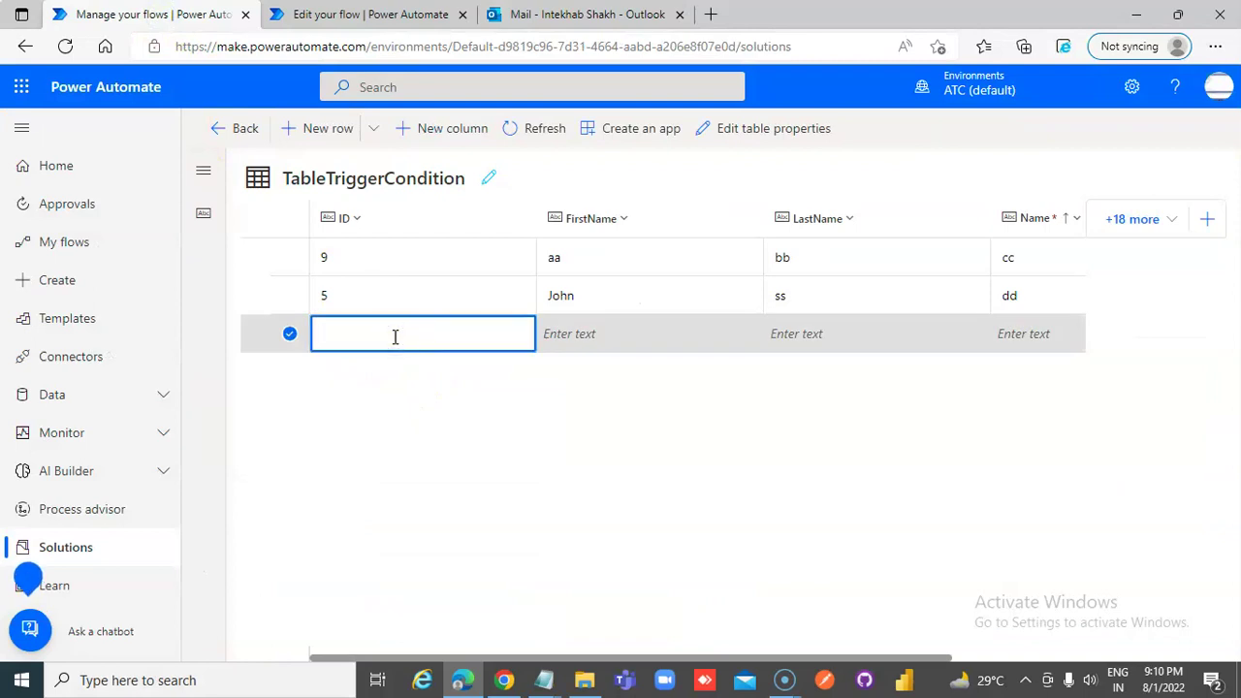
pyautogui.write('5')
pyautogui.click(621, 339)
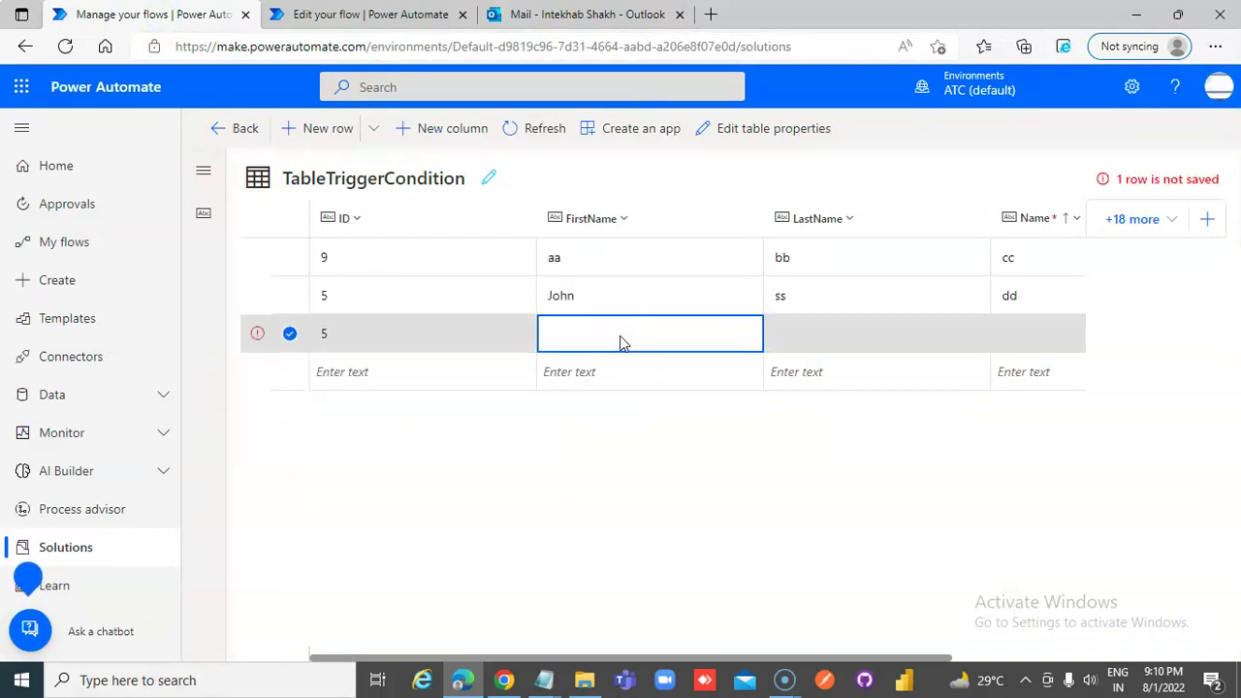
pyautogui.click(620, 335)
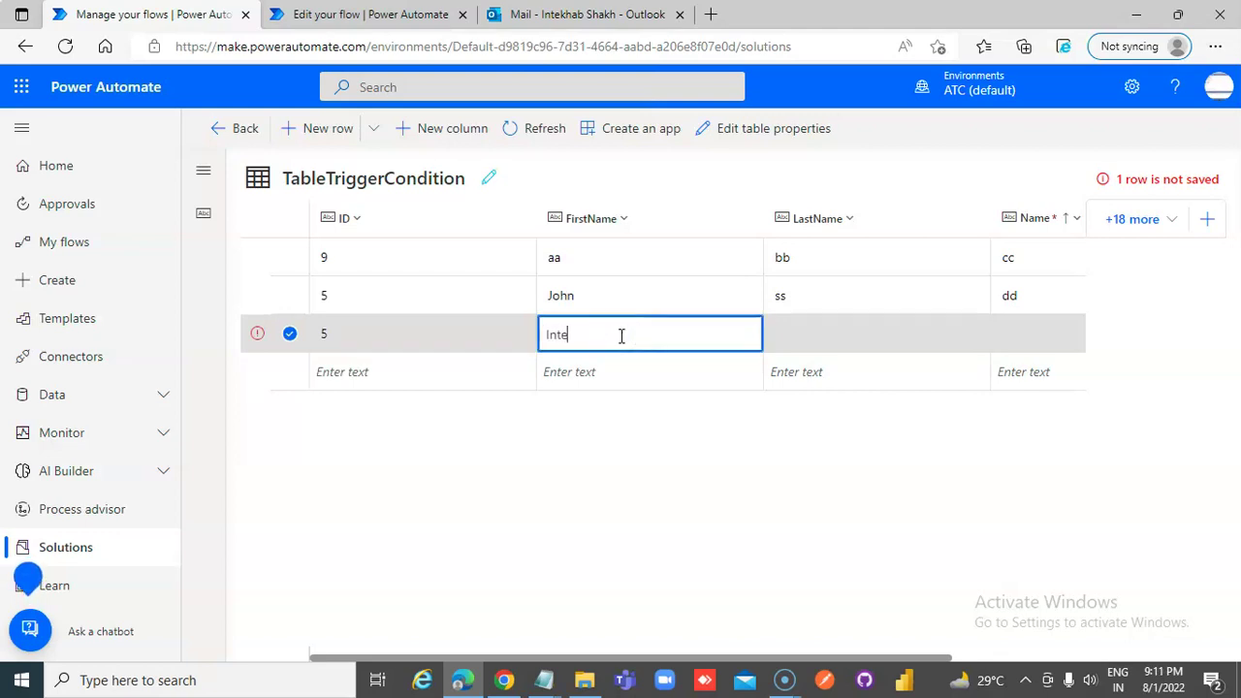
pyautogui.write('Intekhab')
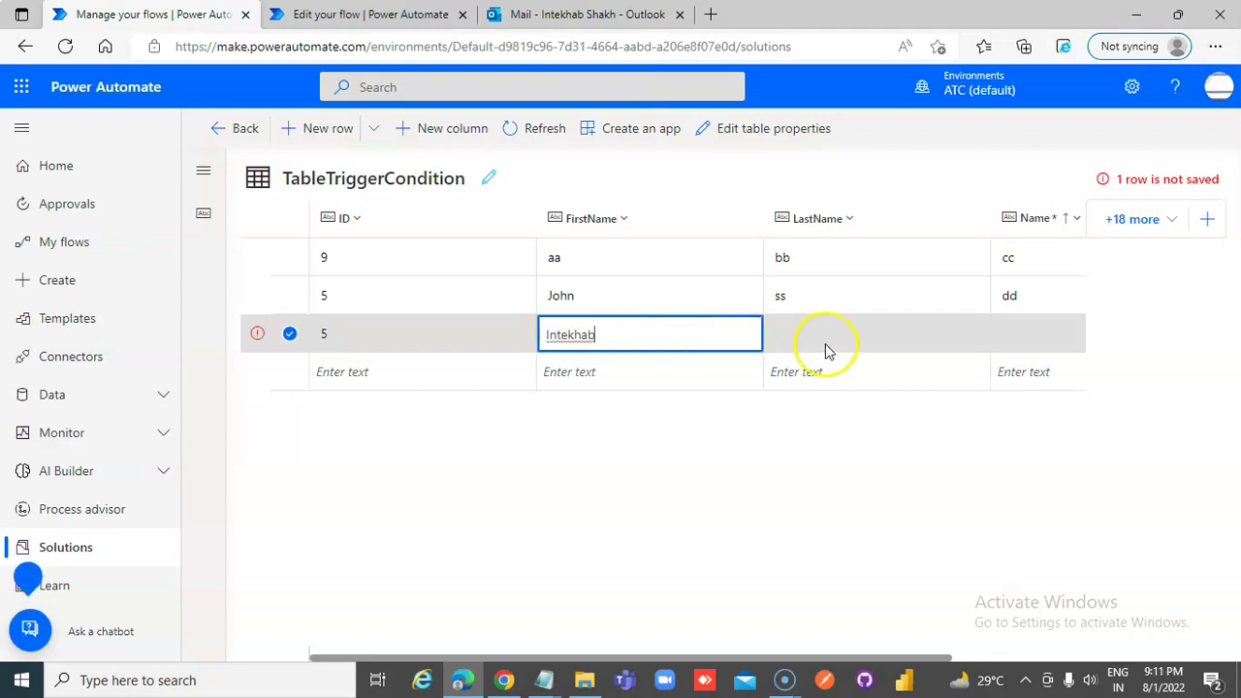
pyautogui.click(824, 344)
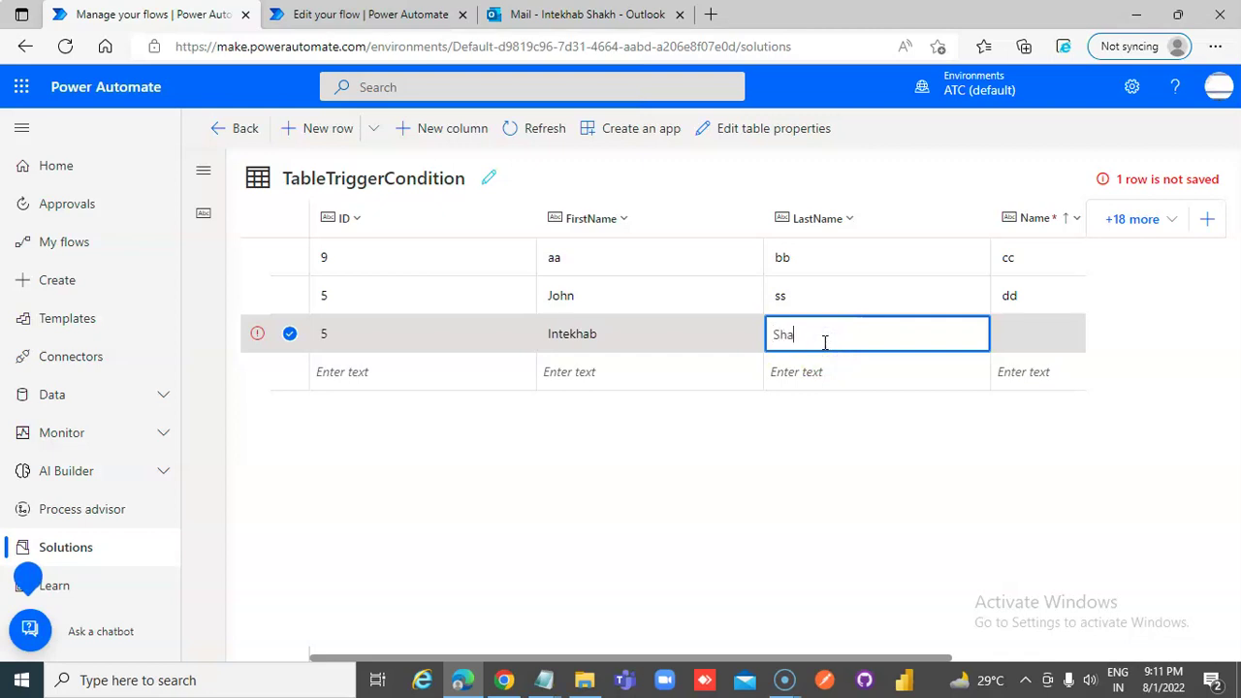
pyautogui.click(459, 378)
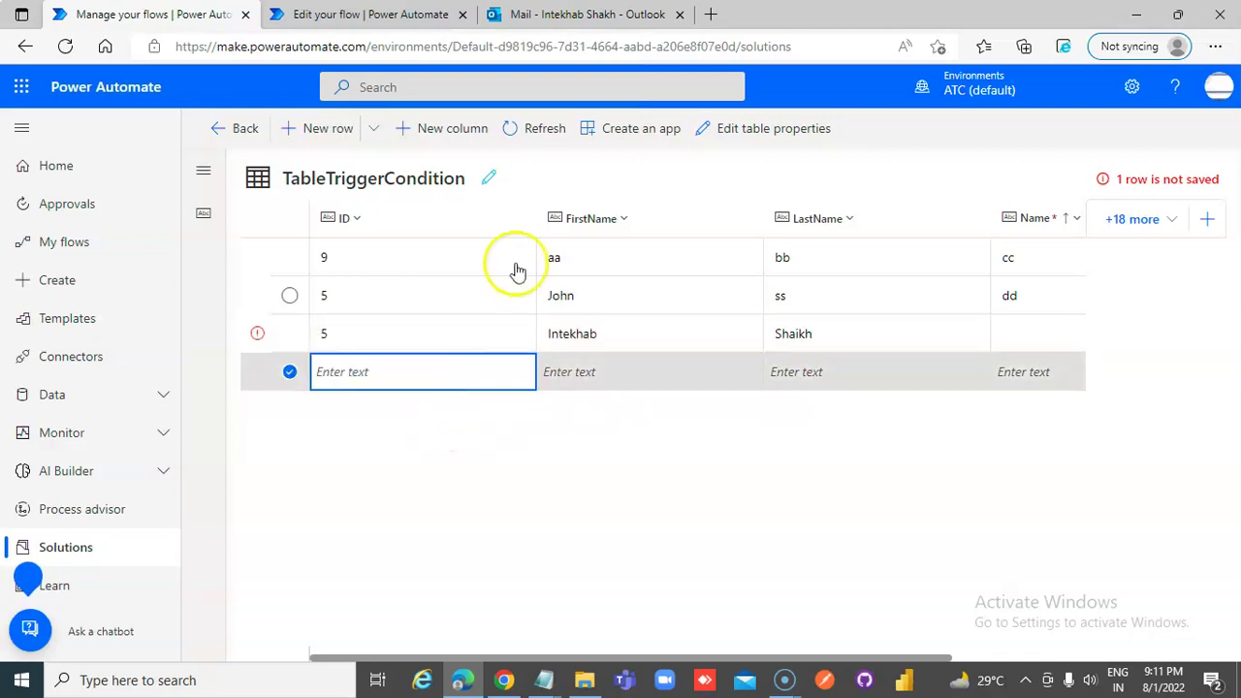
# - Fill the row's Name with rr and commit it to save
pyautogui.click(317, 12)
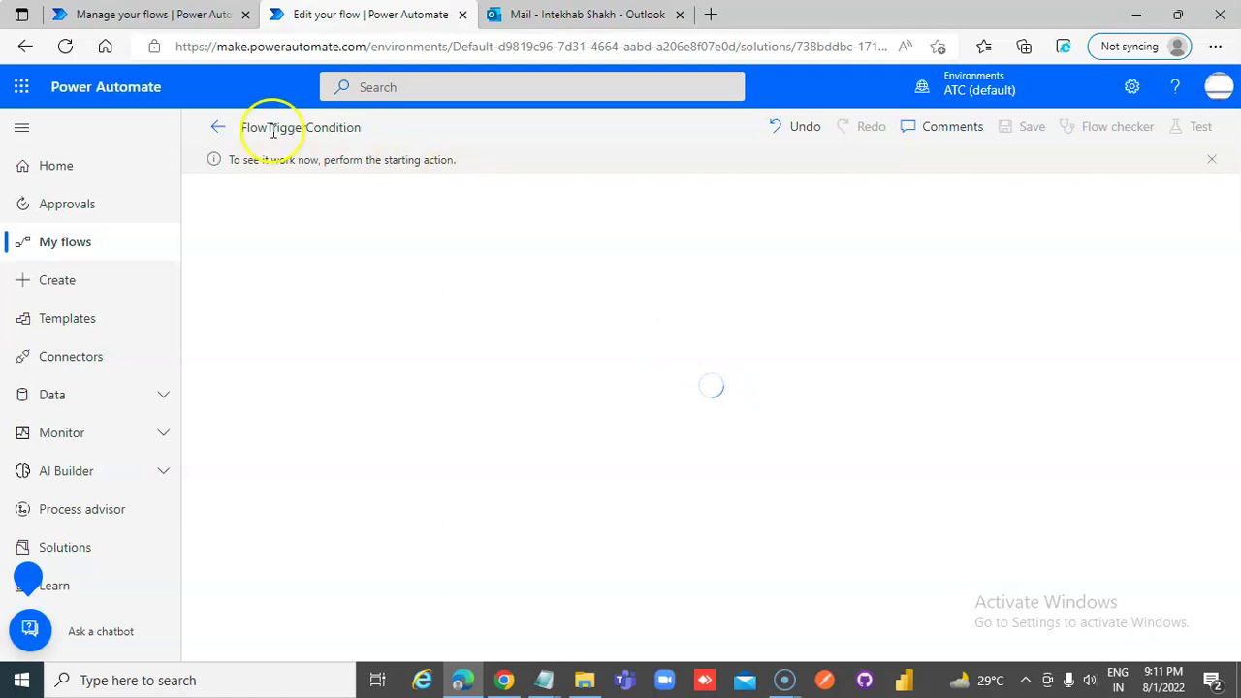
pyautogui.click(195, 22)
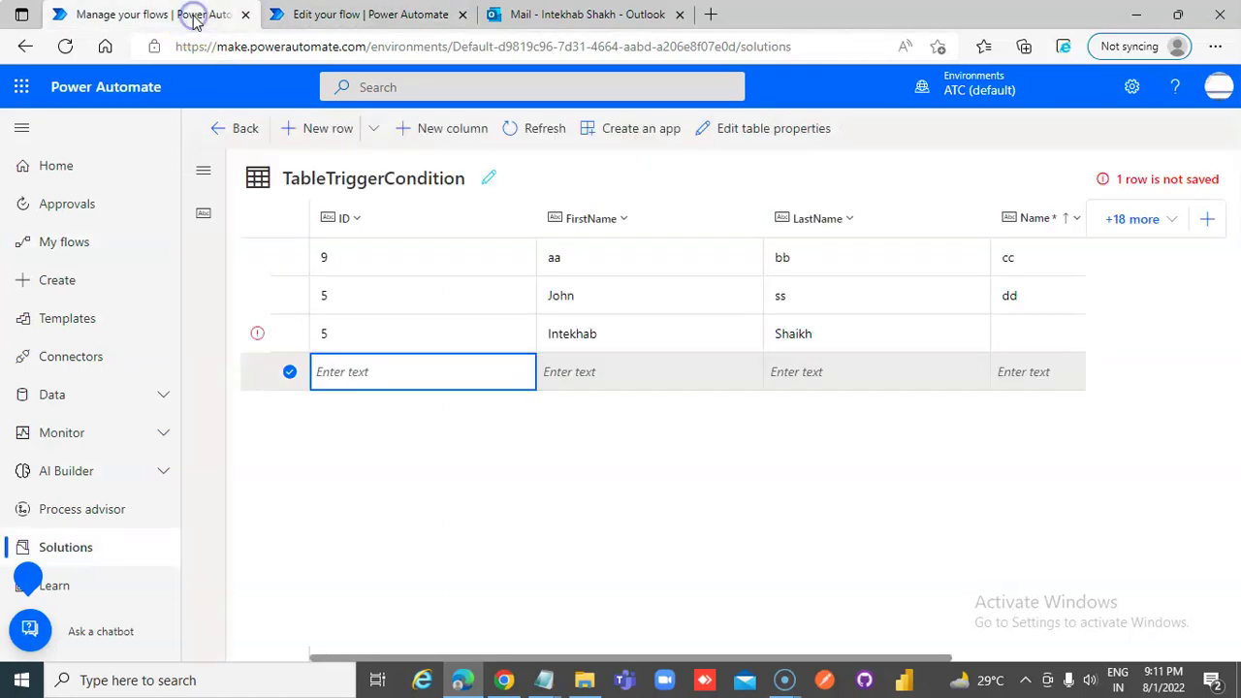
pyautogui.click(1038, 346)
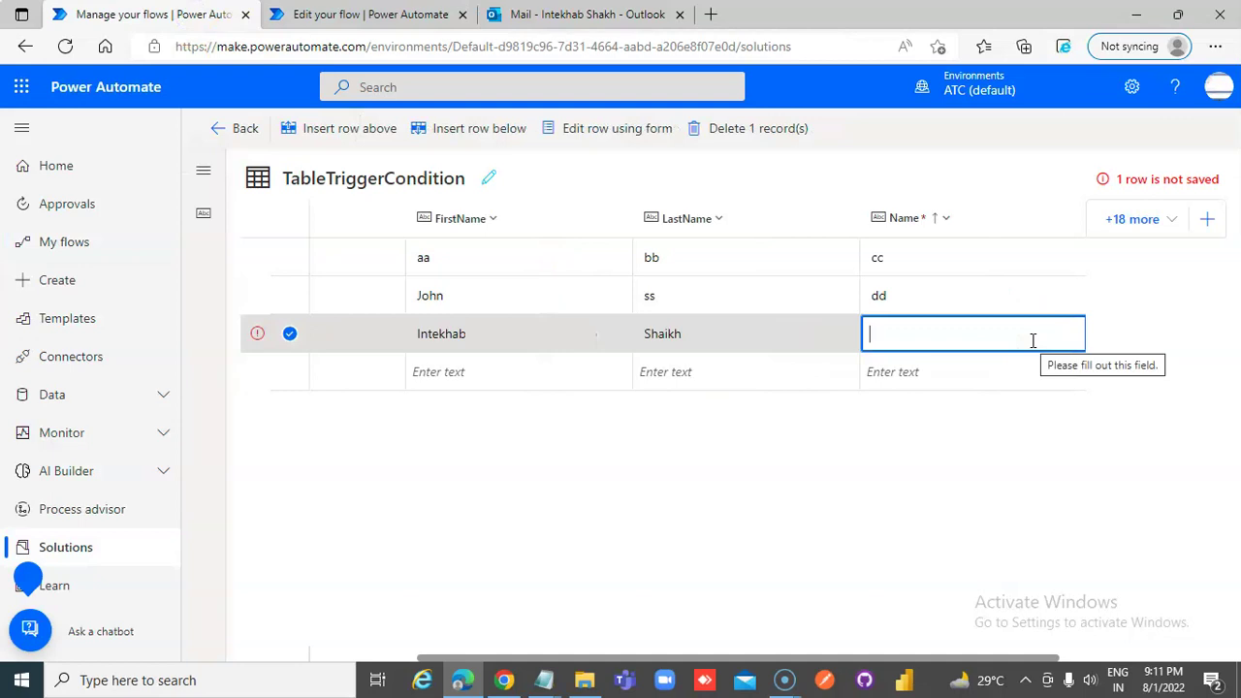
pyautogui.write('rr')
pyautogui.click(916, 371)
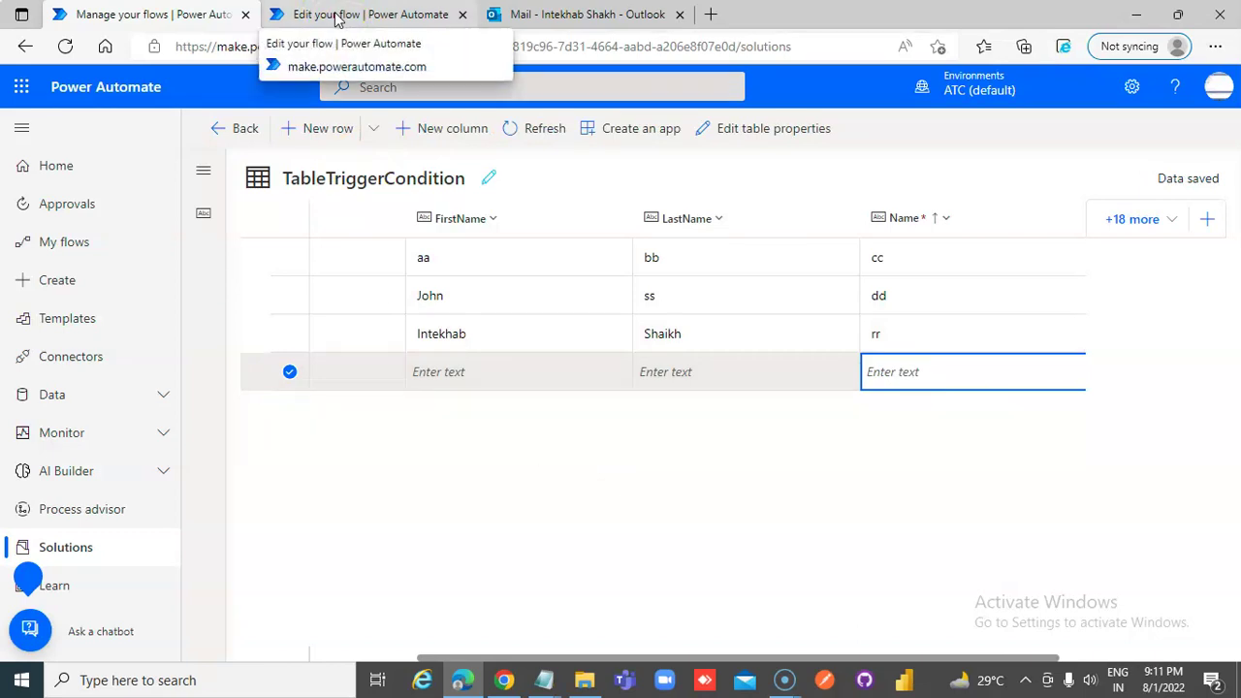
# - Check the test run, then open the new trigger-condition and Test emails in Outlook
pyautogui.click(335, 18)
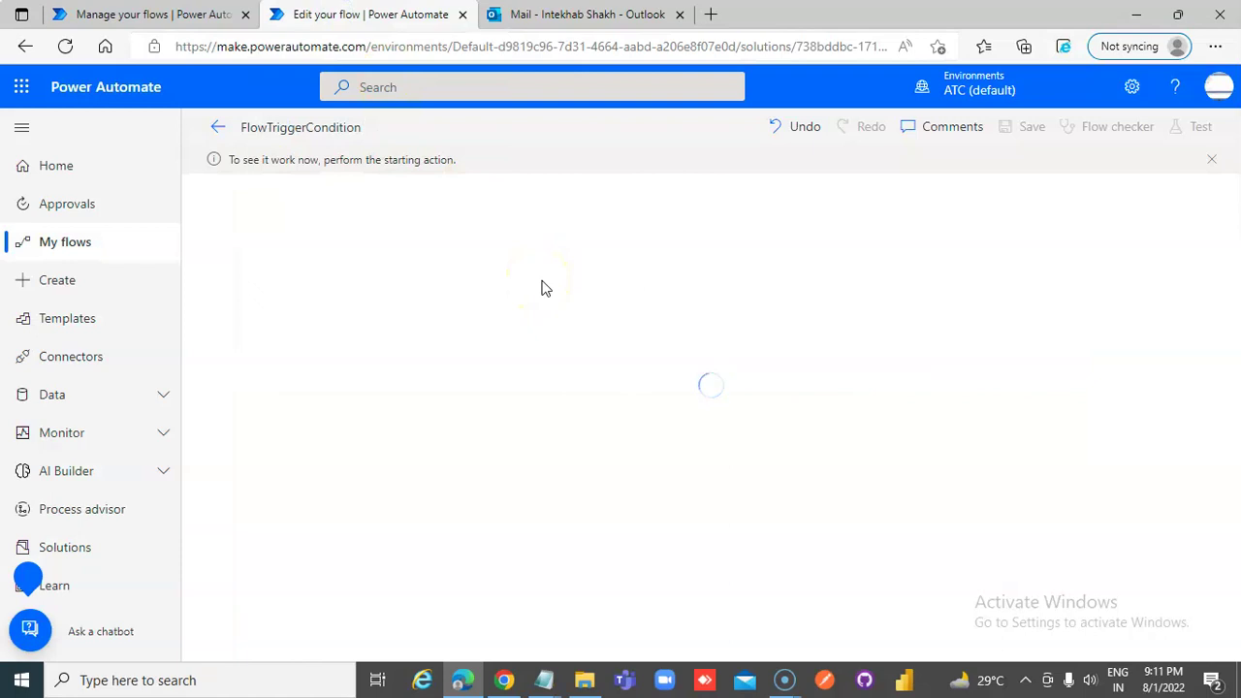
pyautogui.click(547, 282)
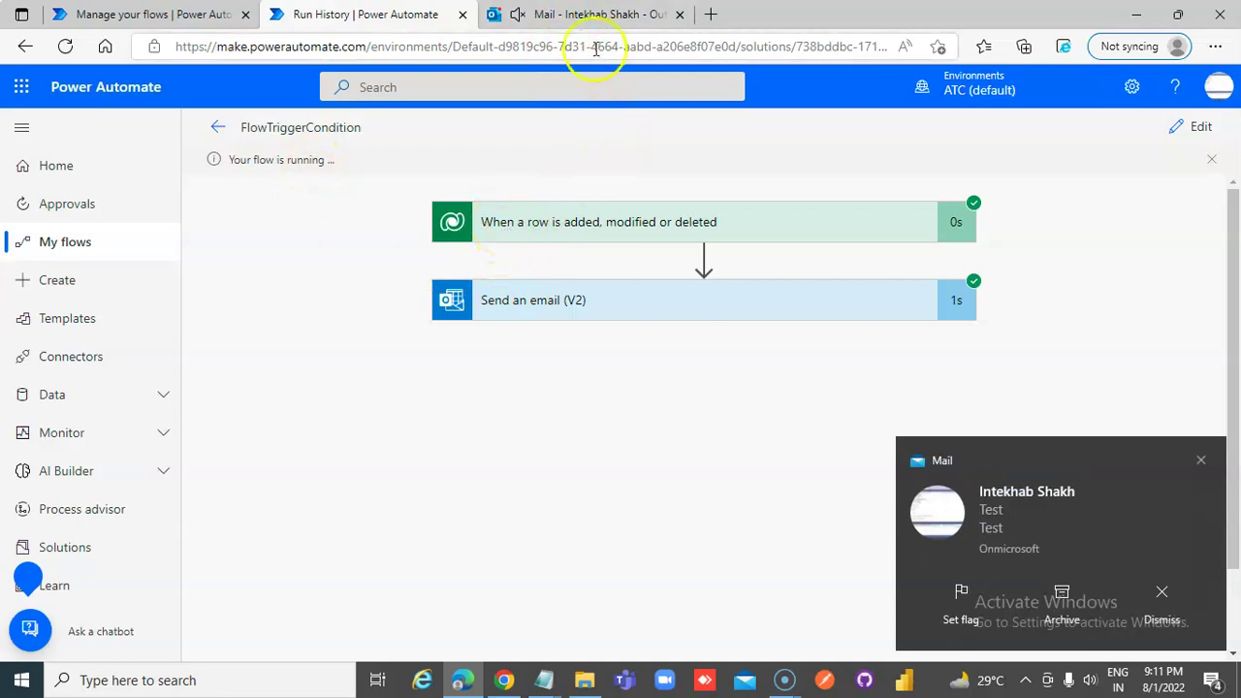
pyautogui.click(578, 16)
pyautogui.click(386, 270)
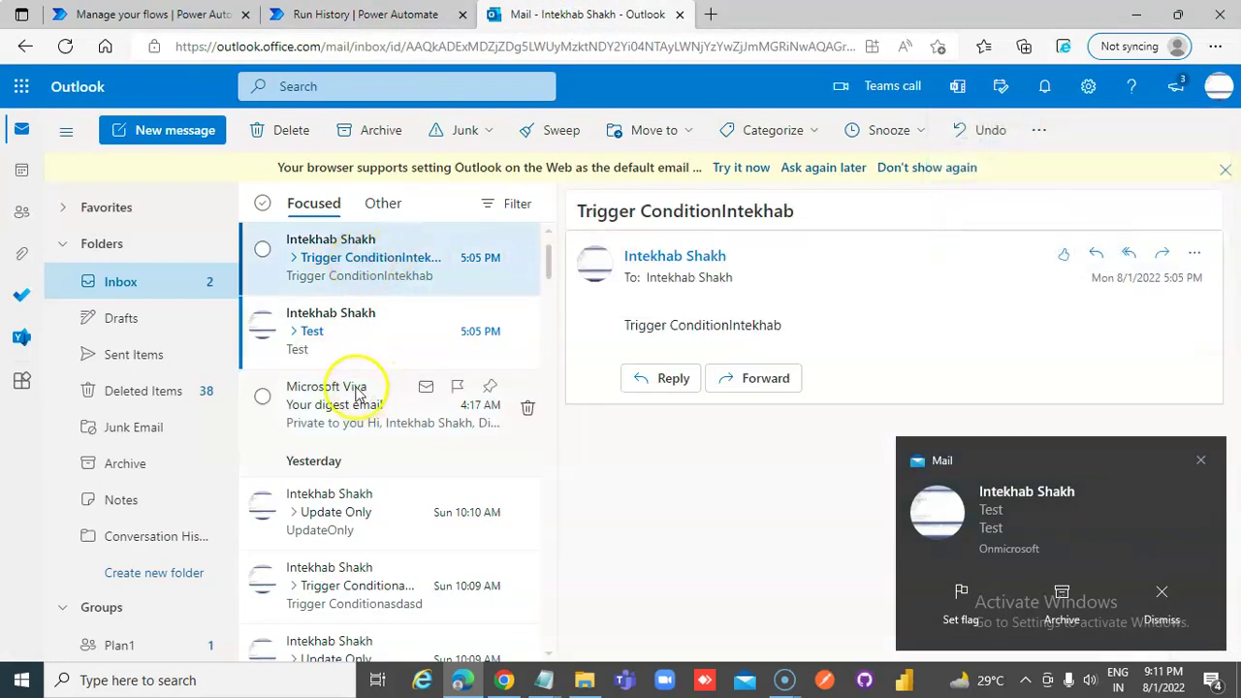
pyautogui.click(340, 337)
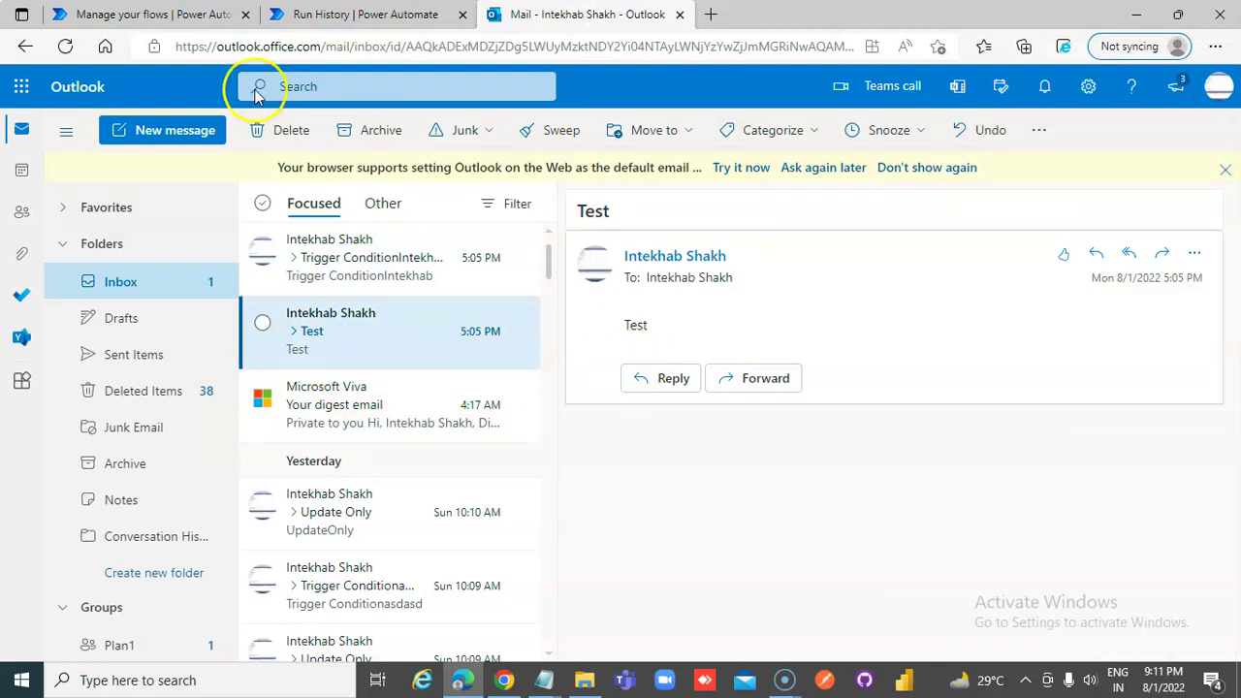
# - Review the test run result and go back to the flow's details page
pyautogui.click(194, 15)
pyautogui.click(391, 17)
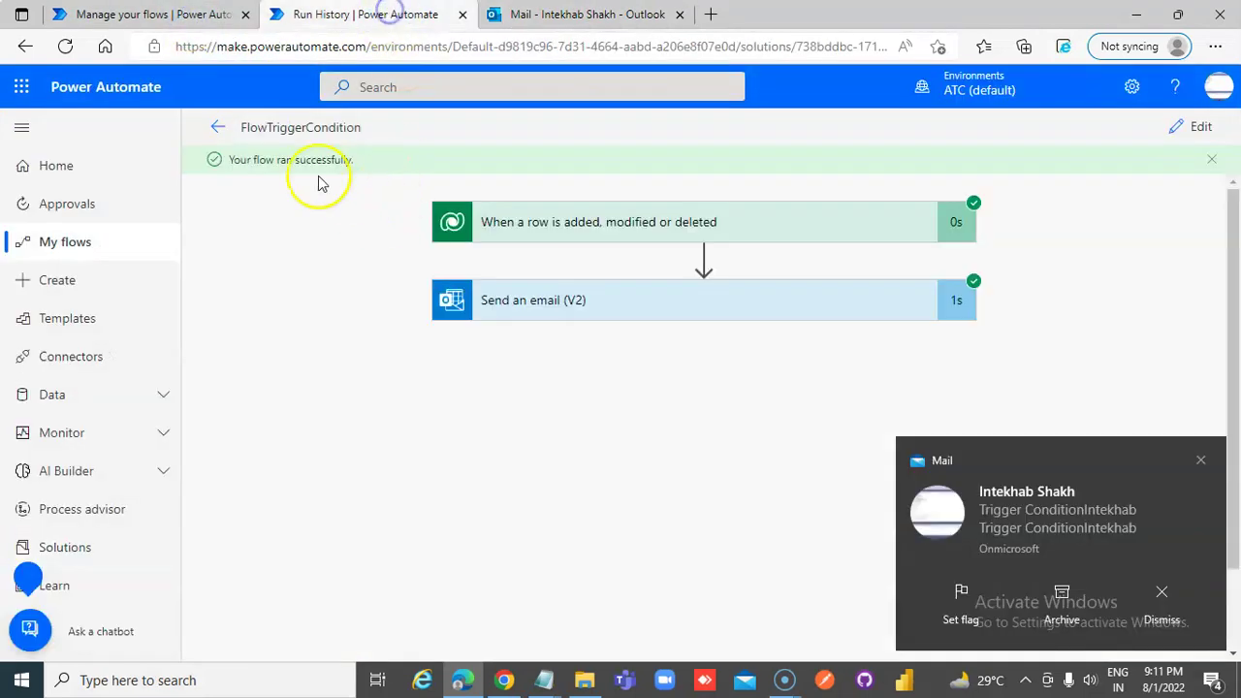
pyautogui.click(218, 123)
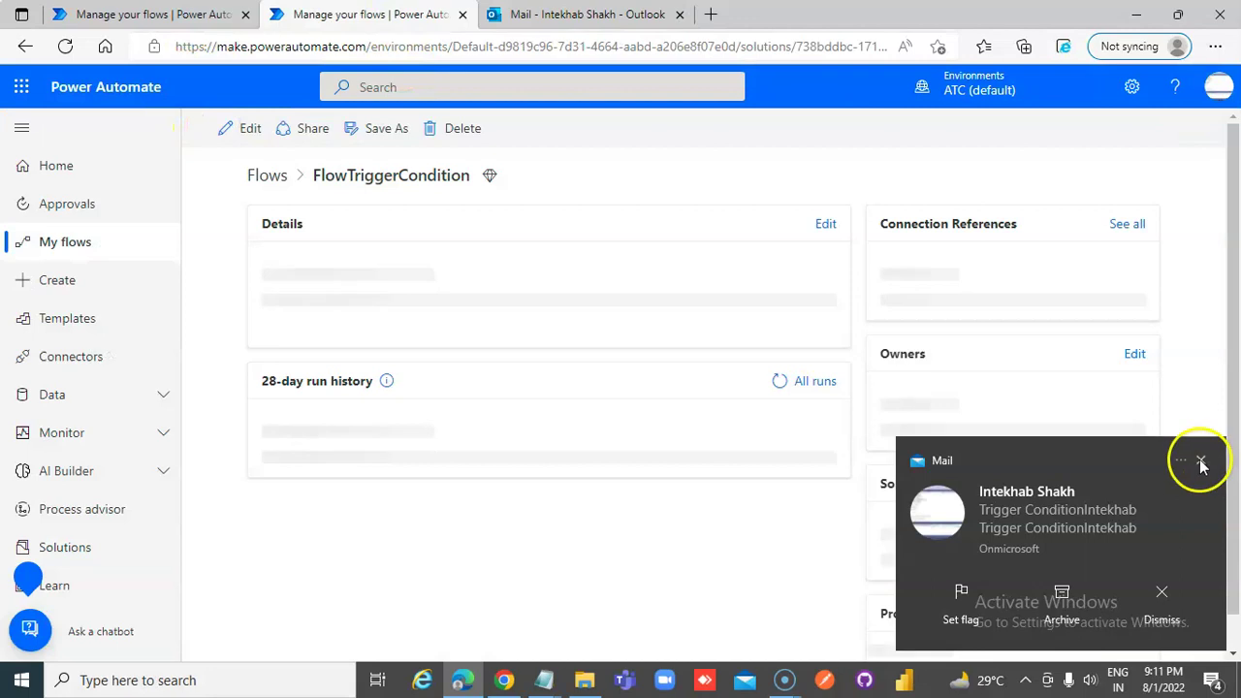
# - Edit the flow and change the email subject to 'Run for' plus the first name
pyautogui.click(240, 130)
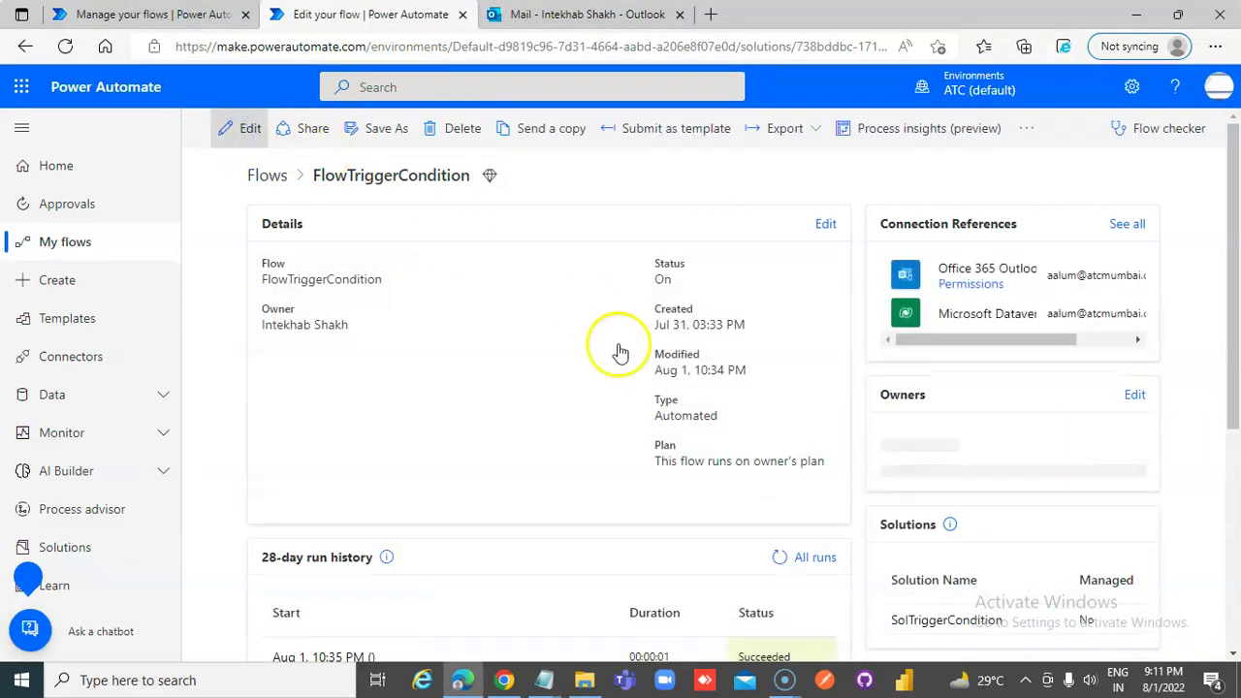
pyautogui.click(622, 388)
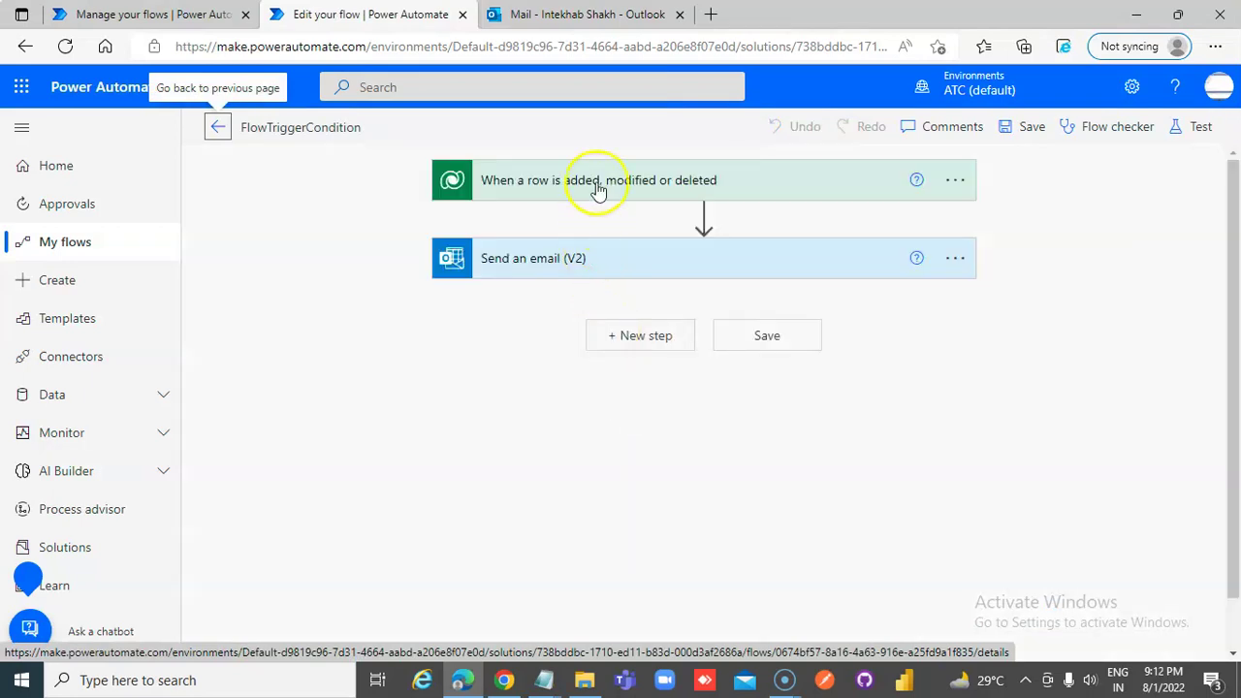
pyautogui.click(597, 187)
pyautogui.click(656, 426)
pyautogui.scroll(-1, 590, 504)
pyautogui.moveTo(615, 438); pyautogui.dragTo(514, 438)
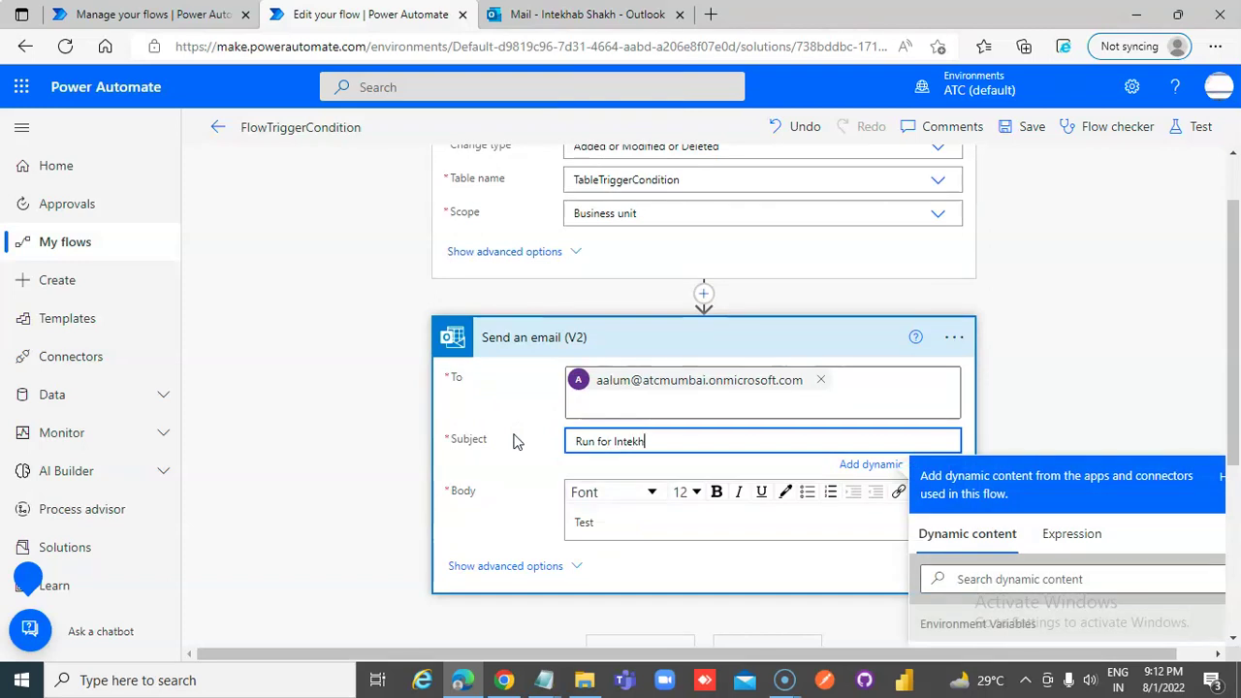
pyautogui.scroll(1, 648, 255)
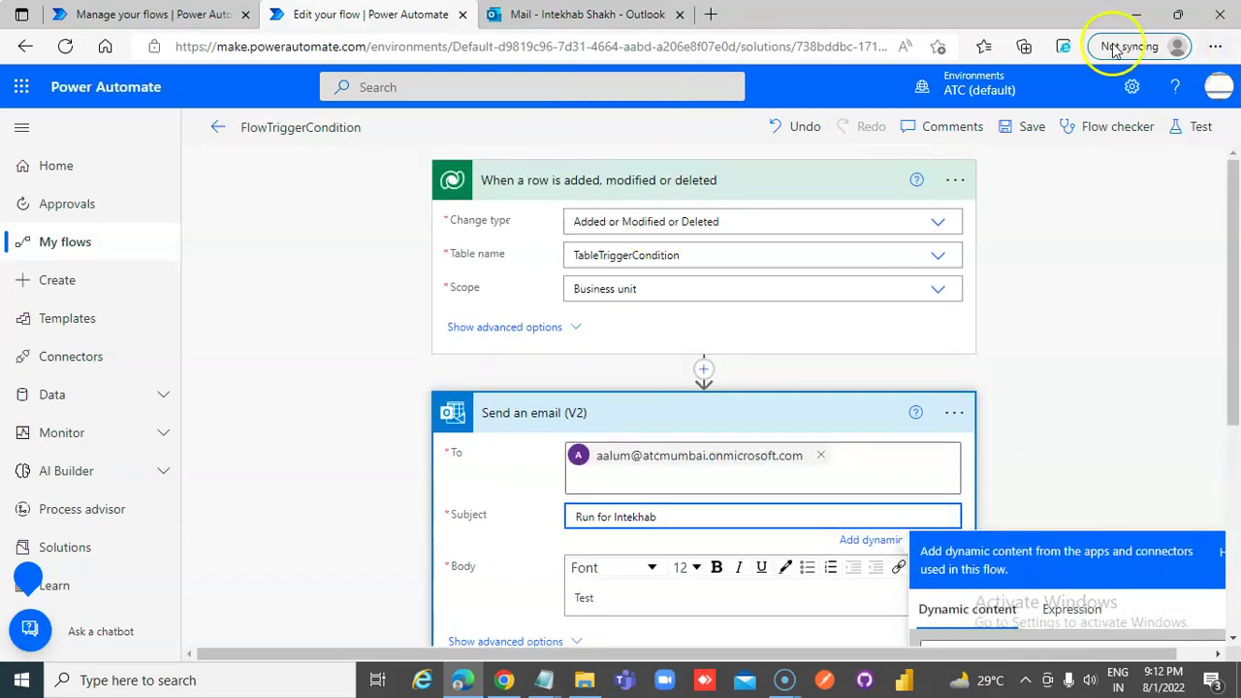
# - Save and manually test the flow, then bring up the TableTriggerCondition table
pyautogui.click(1194, 126)
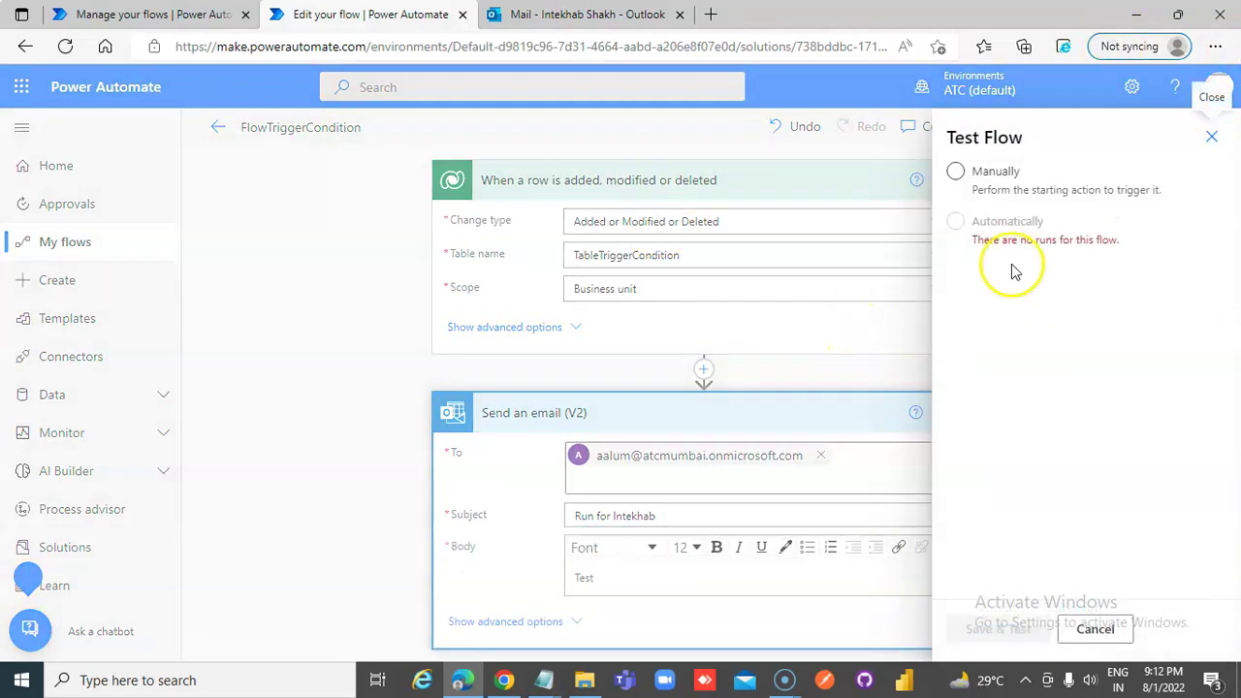
pyautogui.click(956, 172)
pyautogui.click(1008, 630)
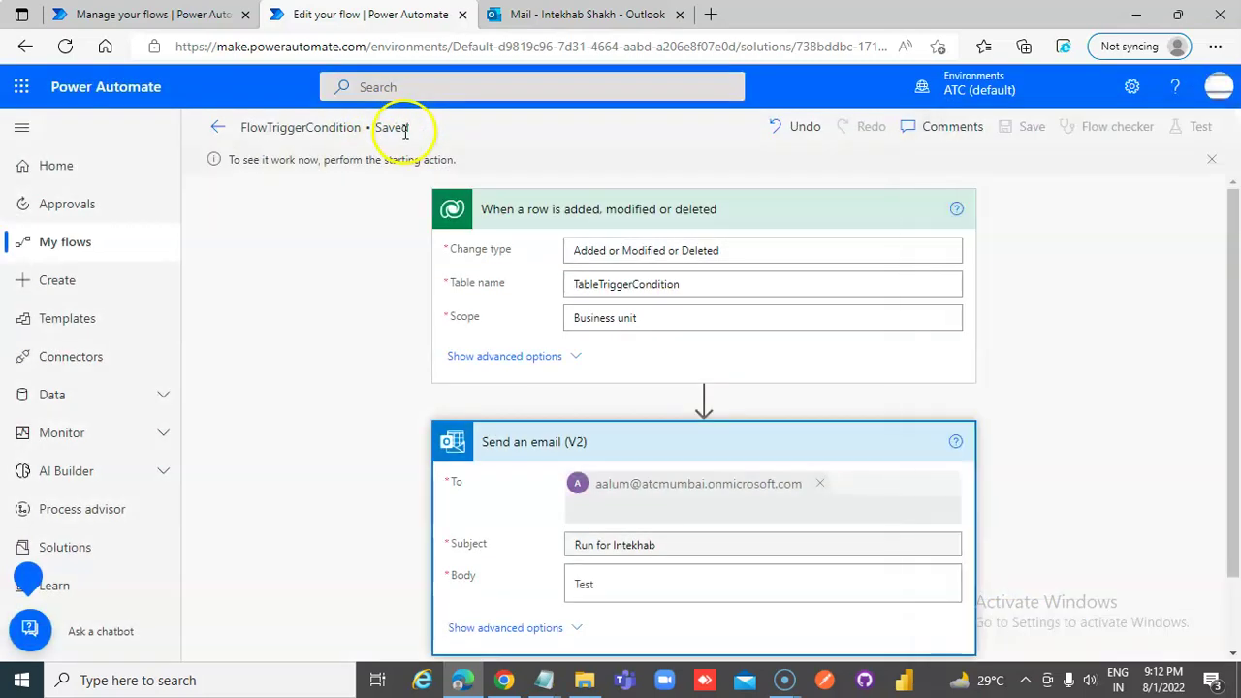
pyautogui.click(205, 14)
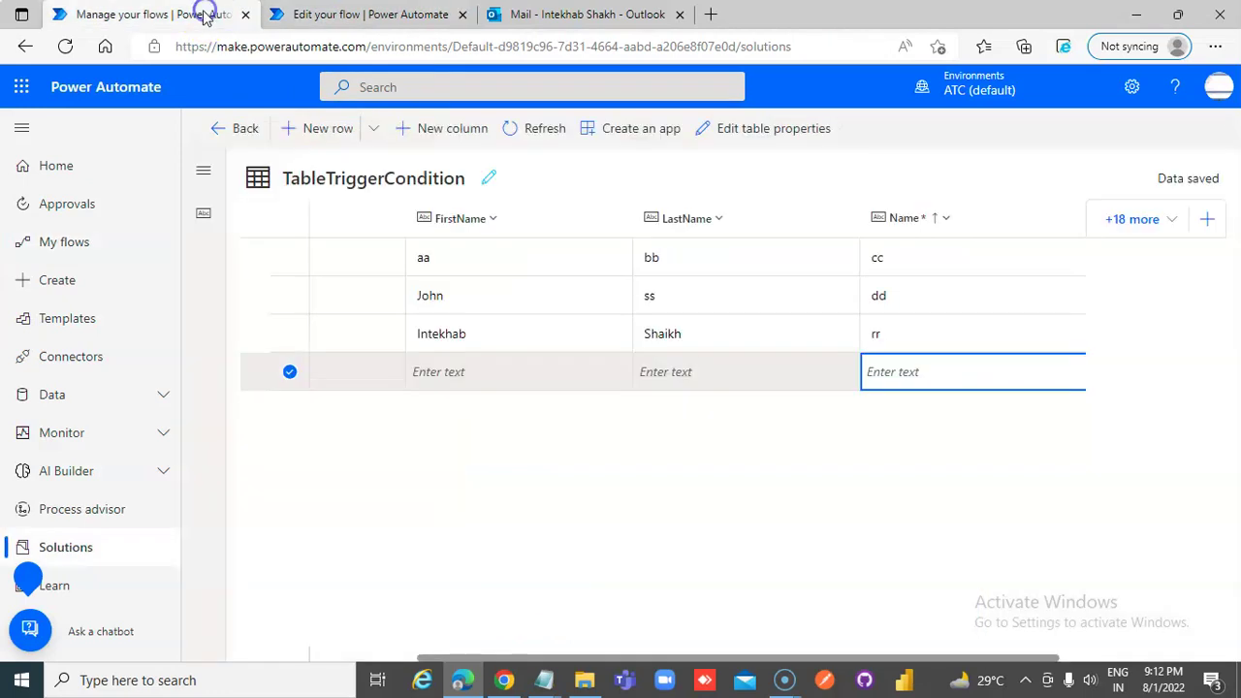
# - Save a new row with the presenter's first and last name and Name ff, then view run history
pyautogui.click(449, 377)
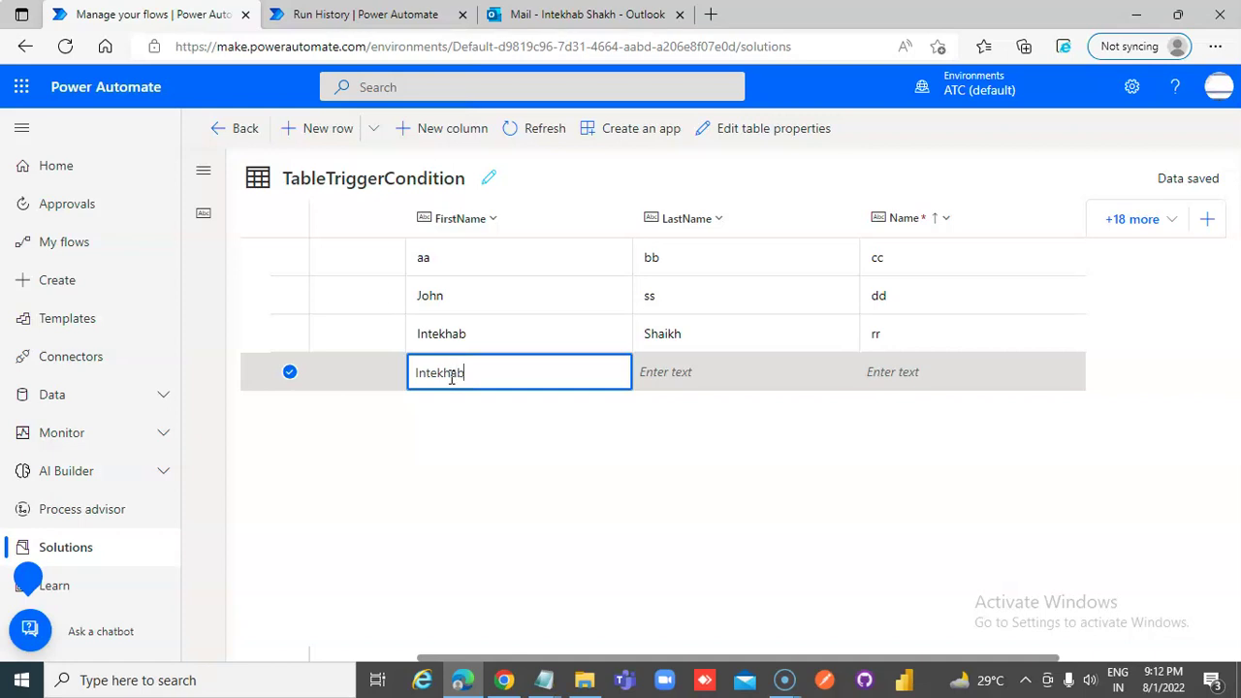
pyautogui.write('Intekhab')
pyautogui.click(669, 388)
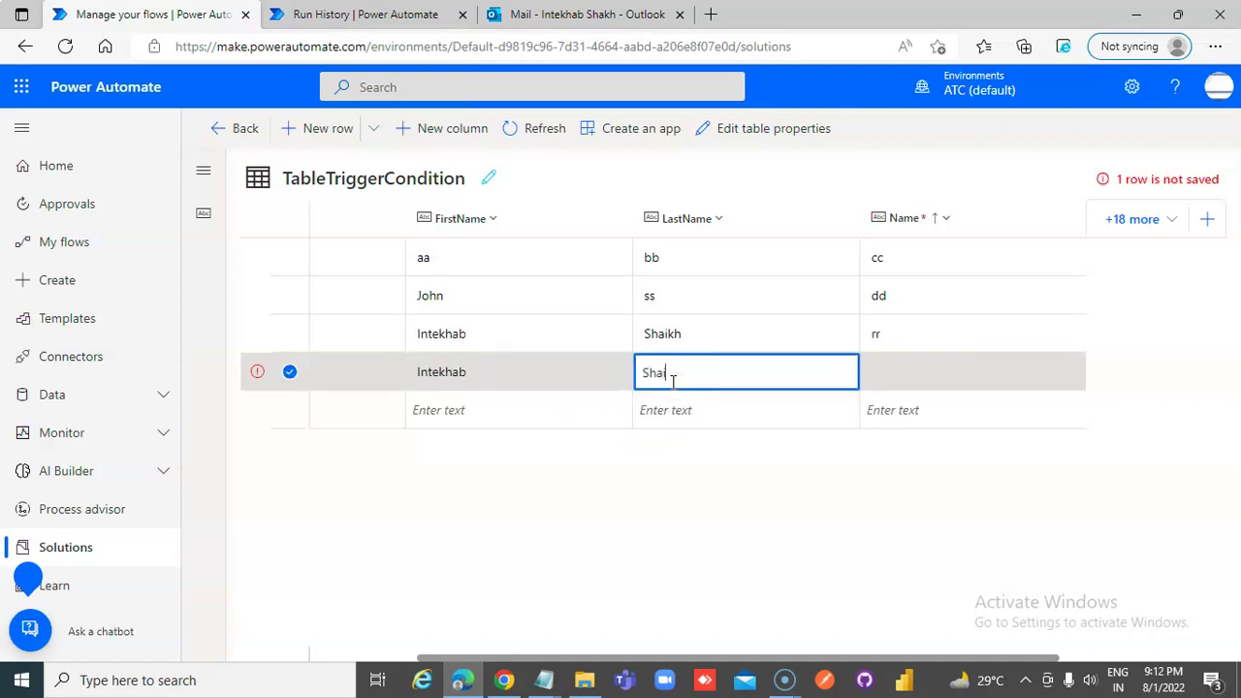
pyautogui.click(905, 373)
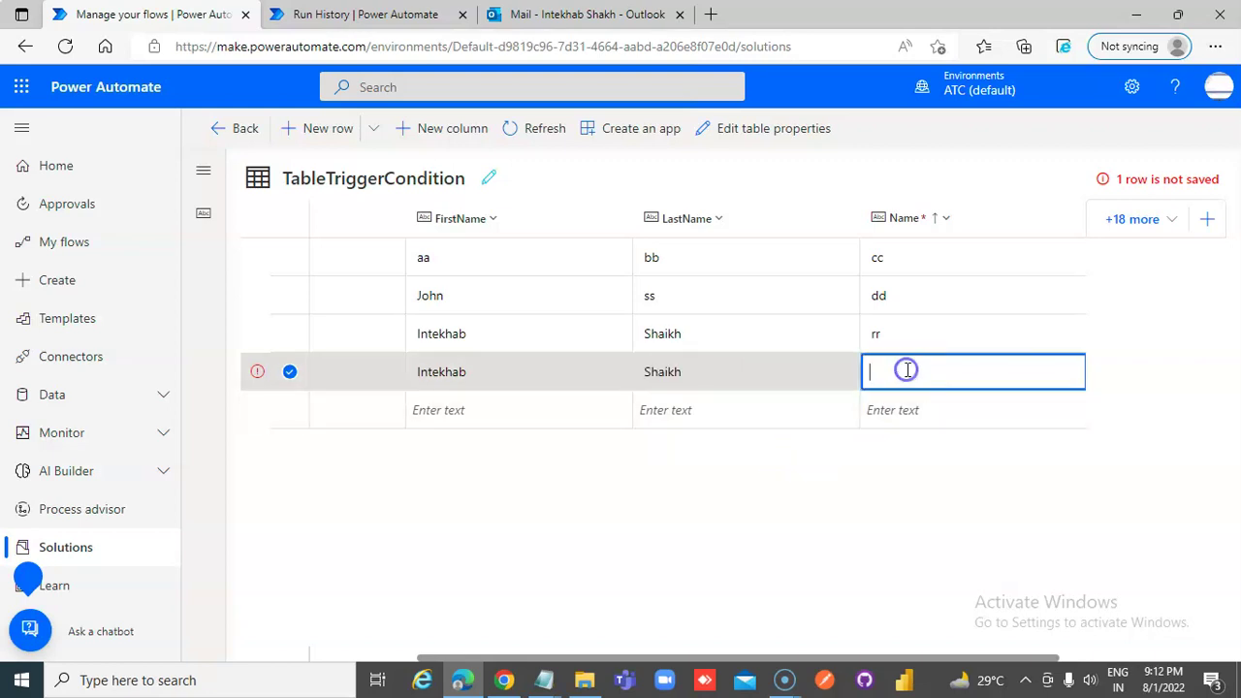
pyautogui.write('ff')
pyautogui.click(748, 416)
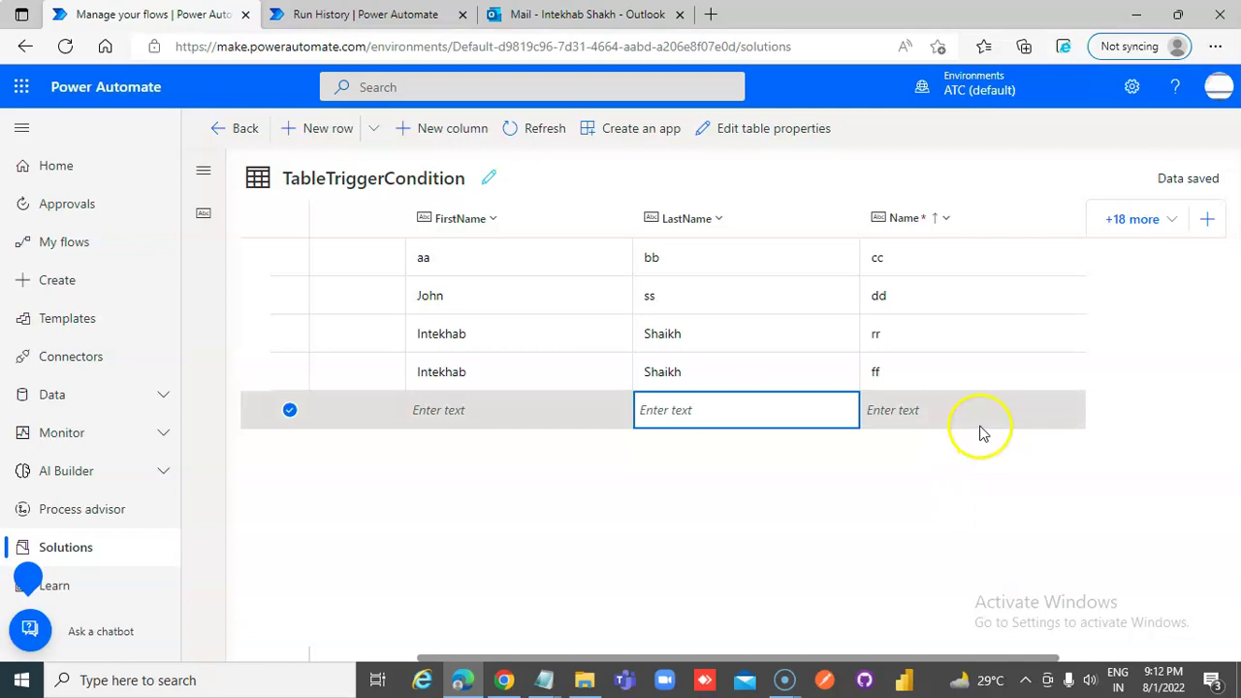
pyautogui.click(397, 17)
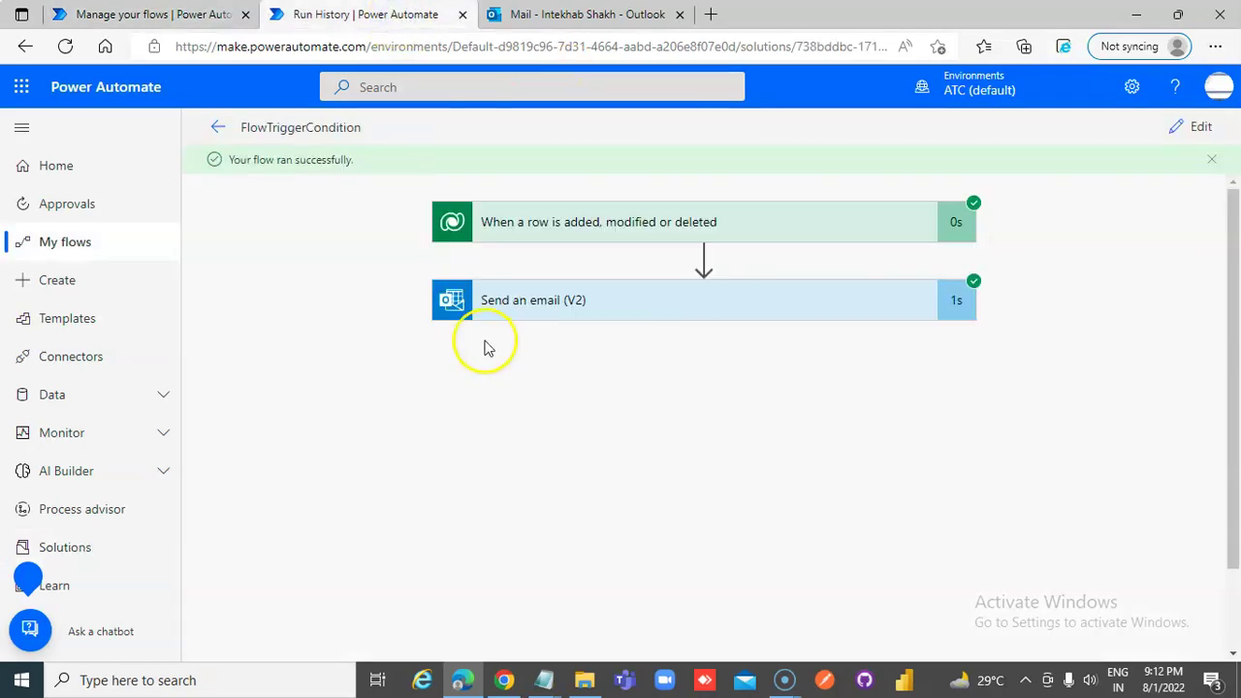
# - Open the flow's full 28-day run history via All runs
pyautogui.click(218, 129)
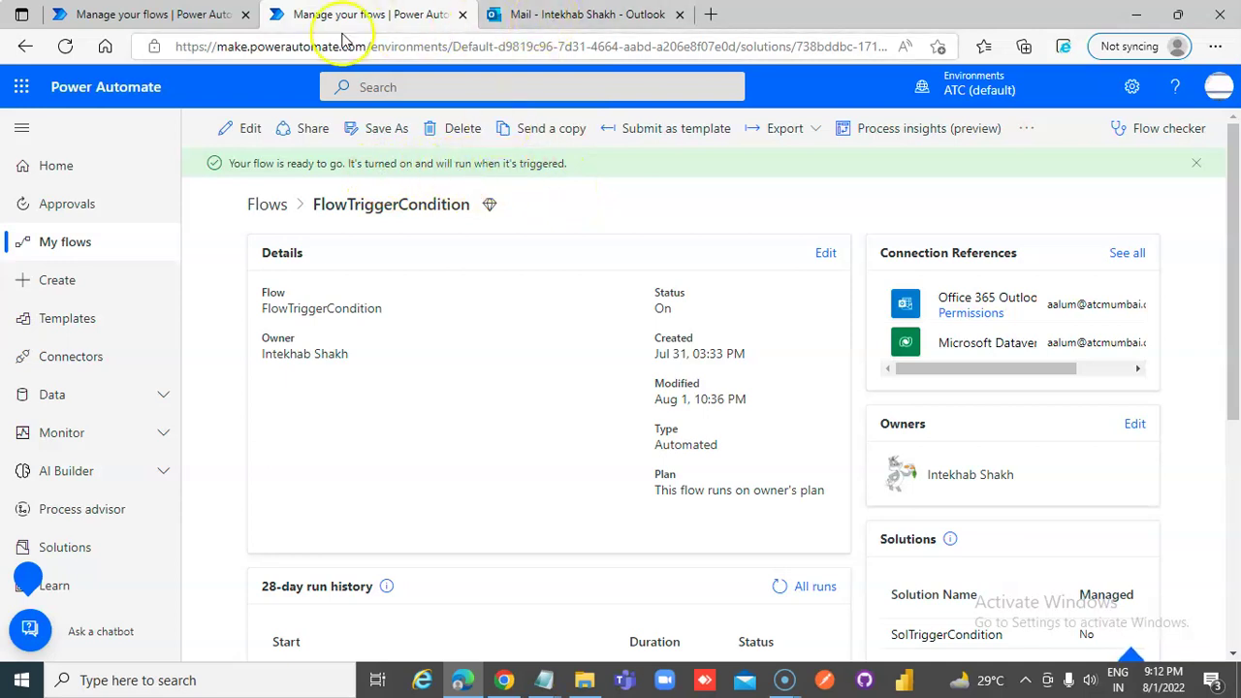
pyautogui.scroll(-5, 339, 344)
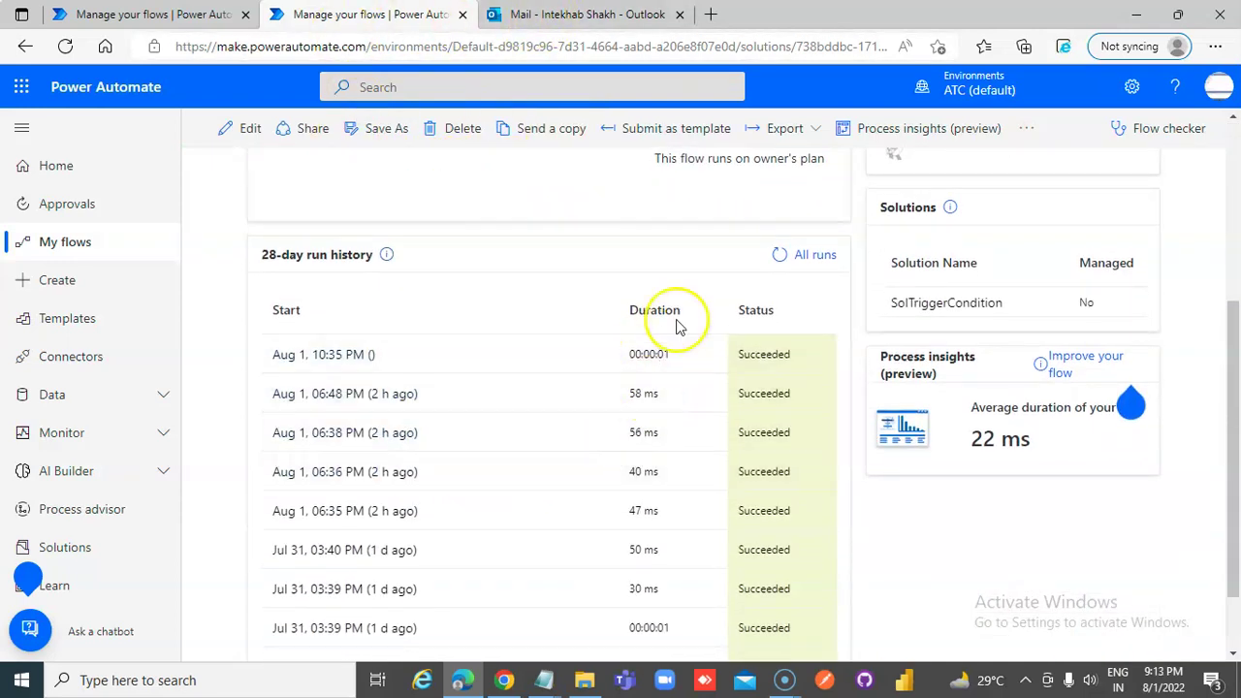
pyautogui.click(819, 260)
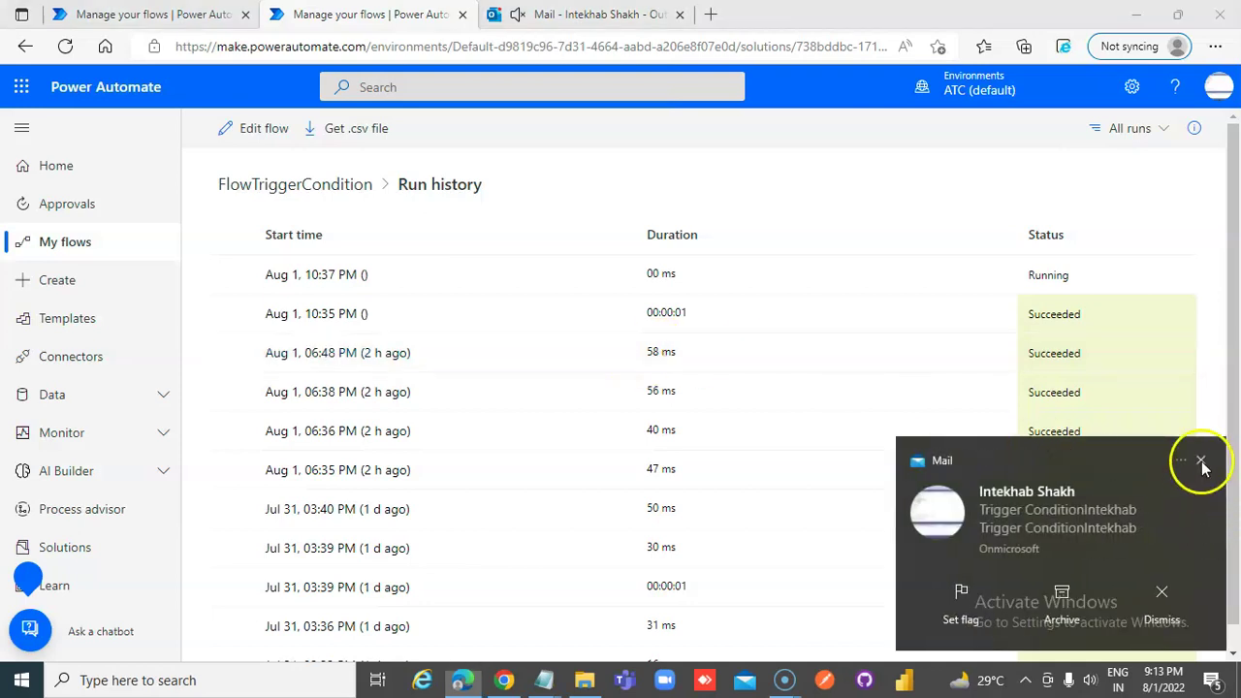
# - Read the trigger-condition and run emails in Outlook, then return to the table
pyautogui.click(1201, 461)
pyautogui.click(539, 14)
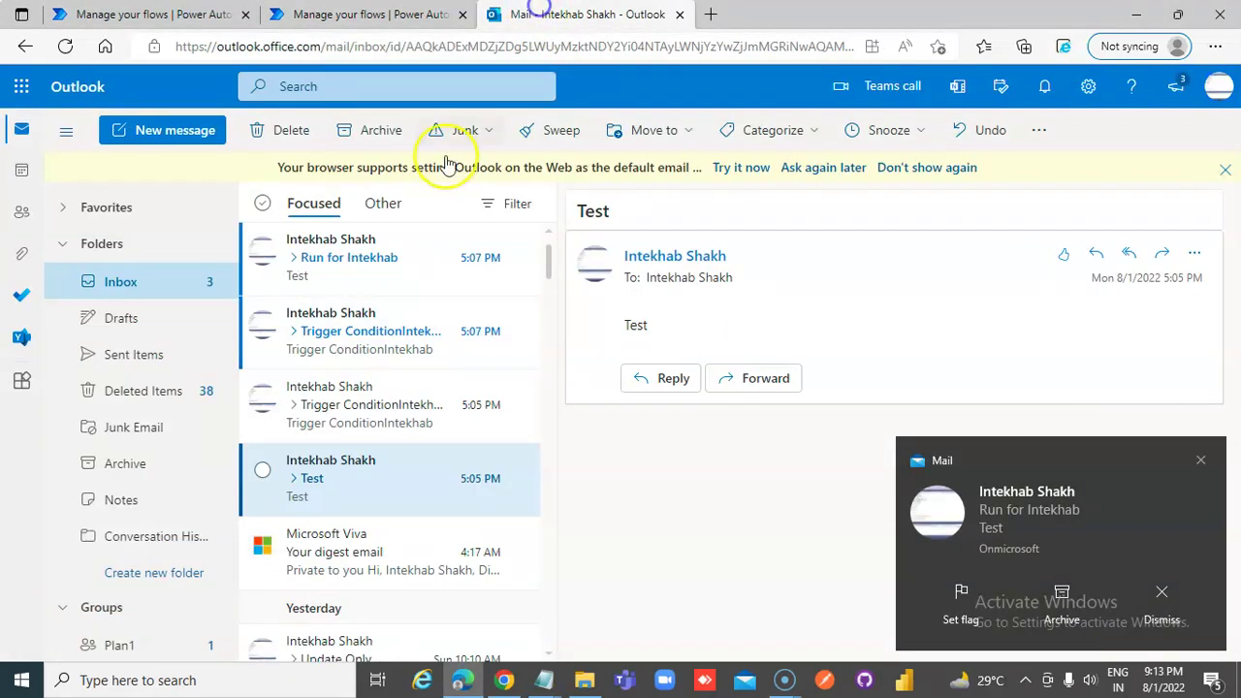
pyautogui.click(366, 329)
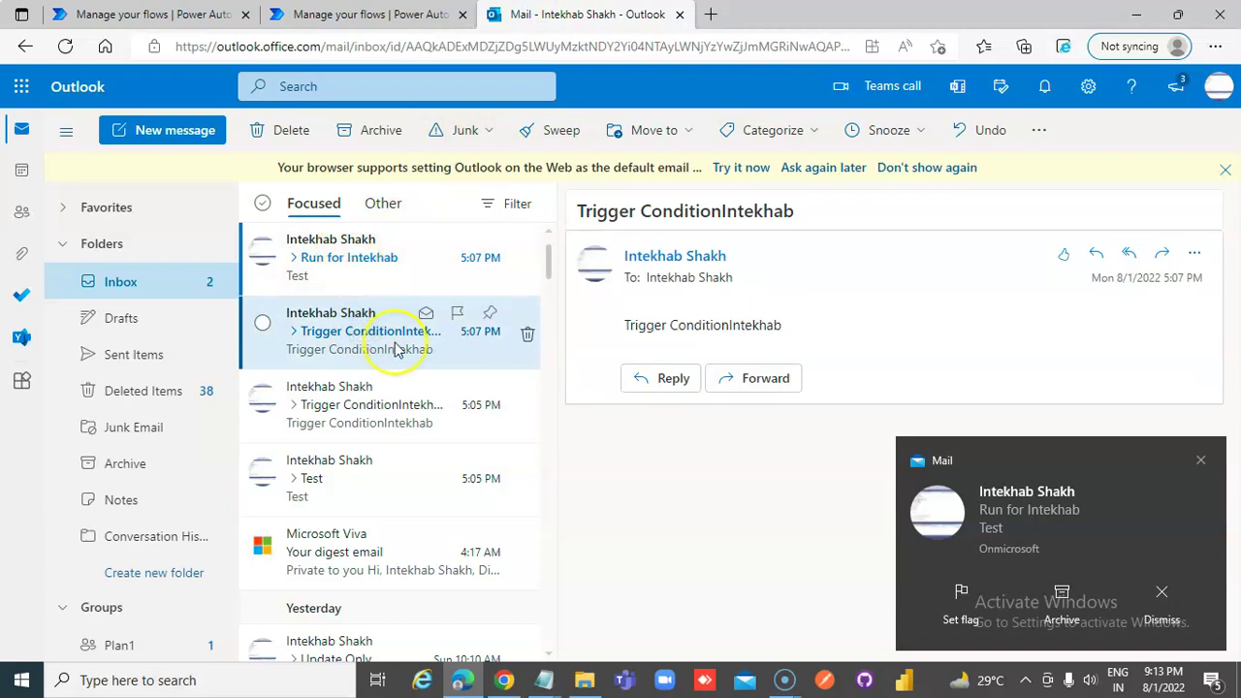
pyautogui.click(1199, 460)
pyautogui.click(336, 244)
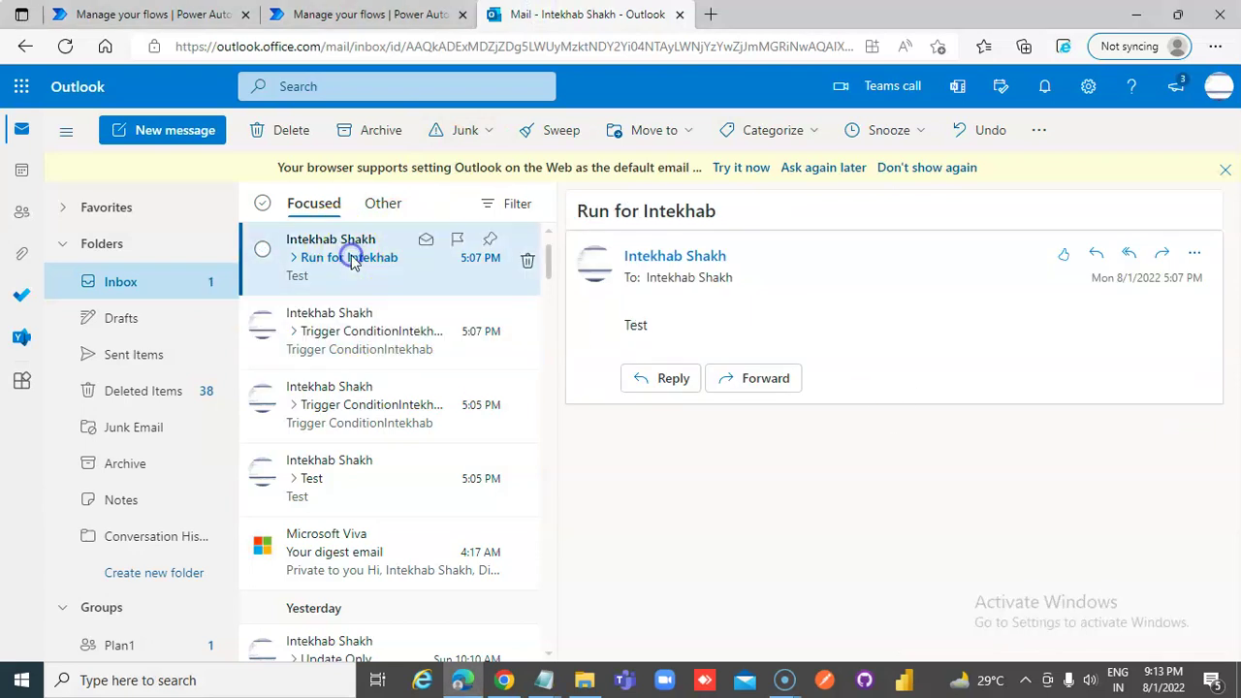
pyautogui.click(155, 14)
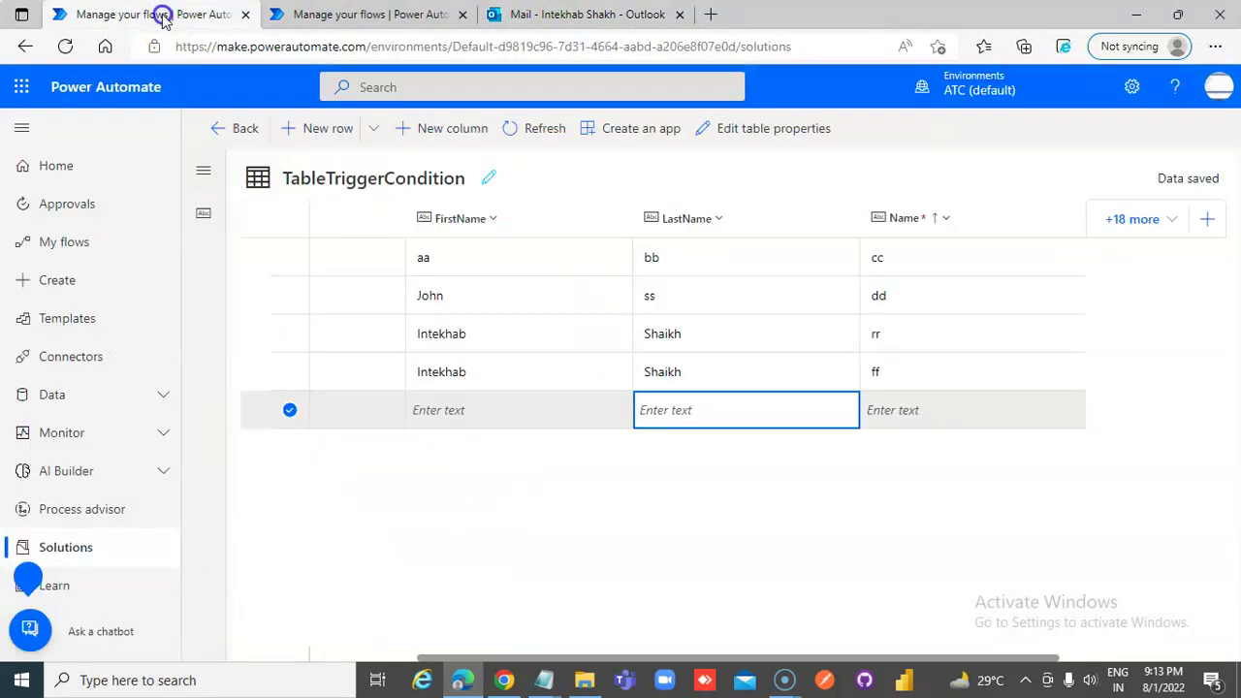
# - Save a row with a first name, LastName sss and Name sss, then check run history for the new run
pyautogui.click(437, 407)
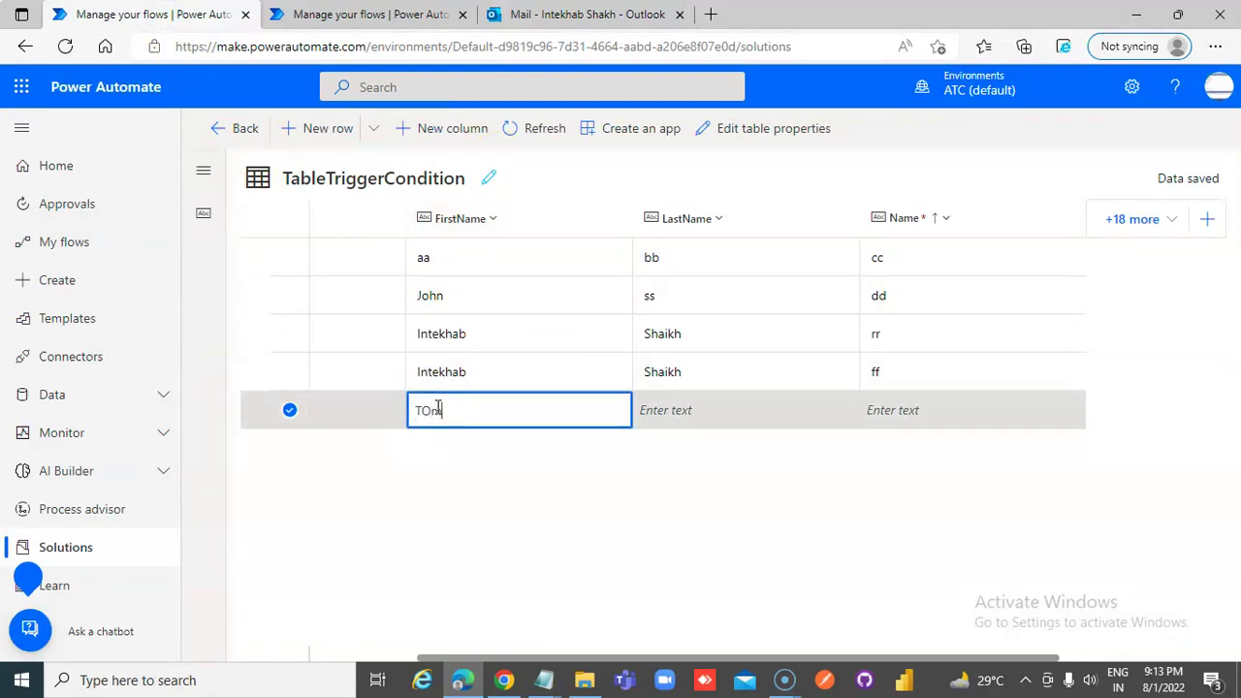
pyautogui.write('TOm')
pyautogui.click(751, 415)
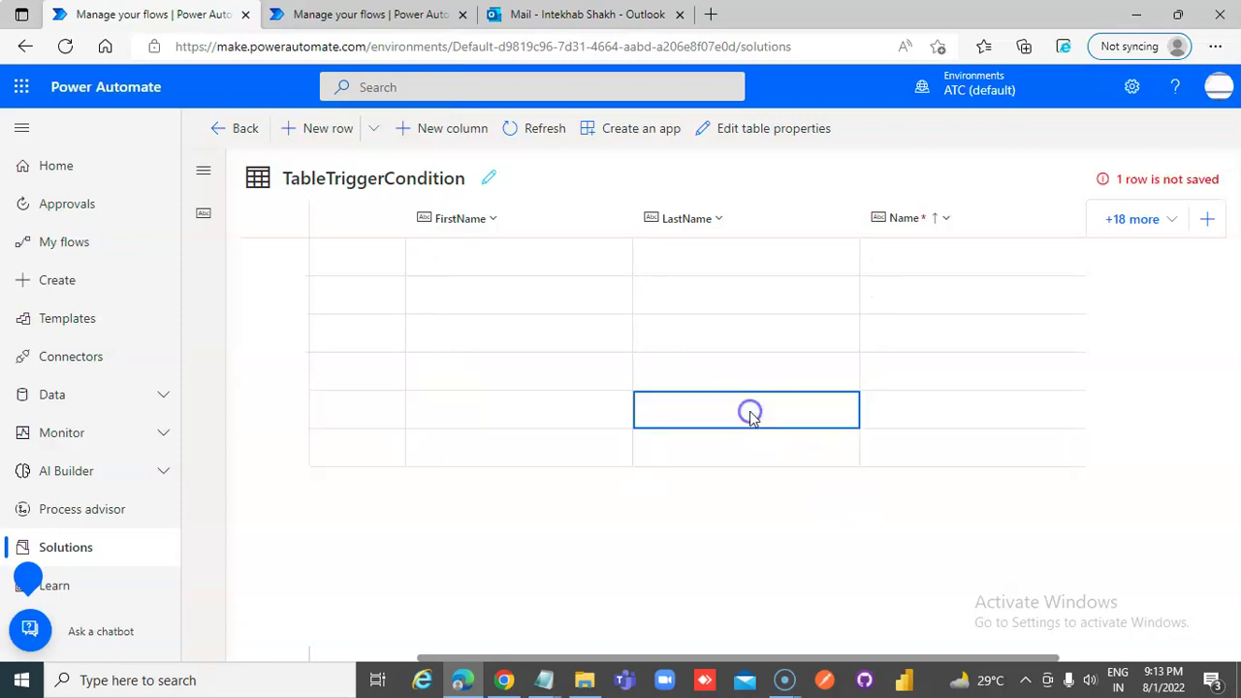
pyautogui.click(751, 412)
pyautogui.write('sss')
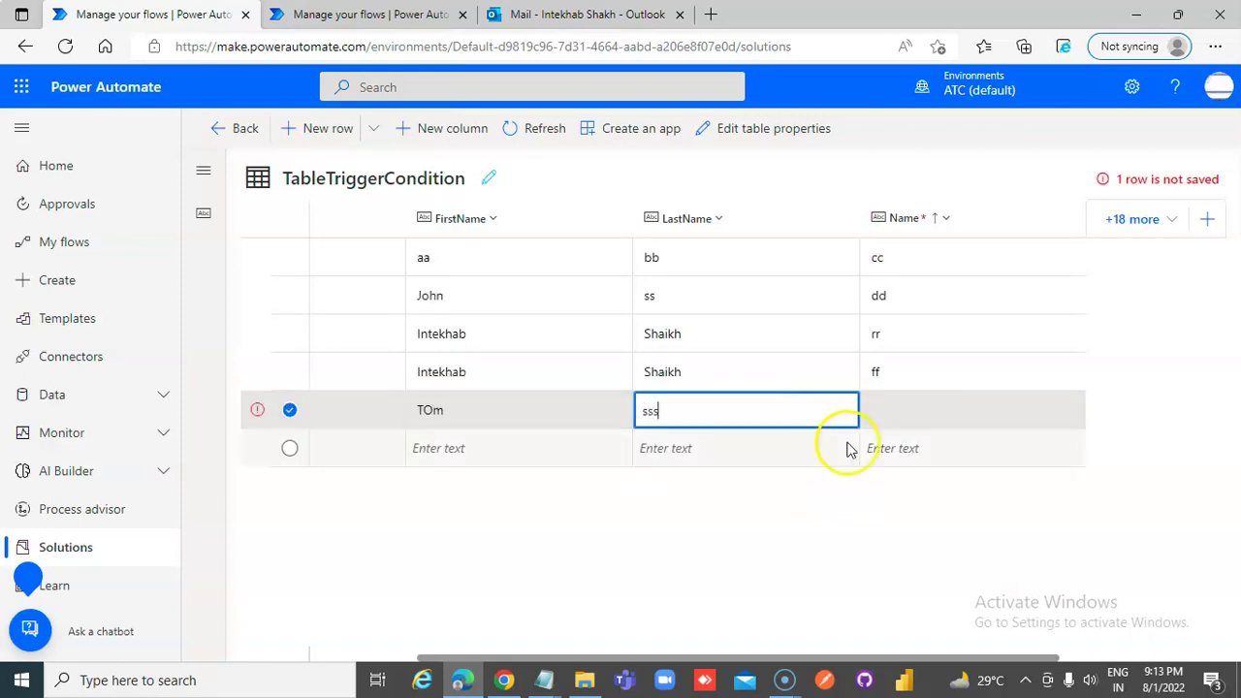
pyautogui.click(905, 410)
pyautogui.click(908, 412)
pyautogui.write('sss')
pyautogui.click(755, 453)
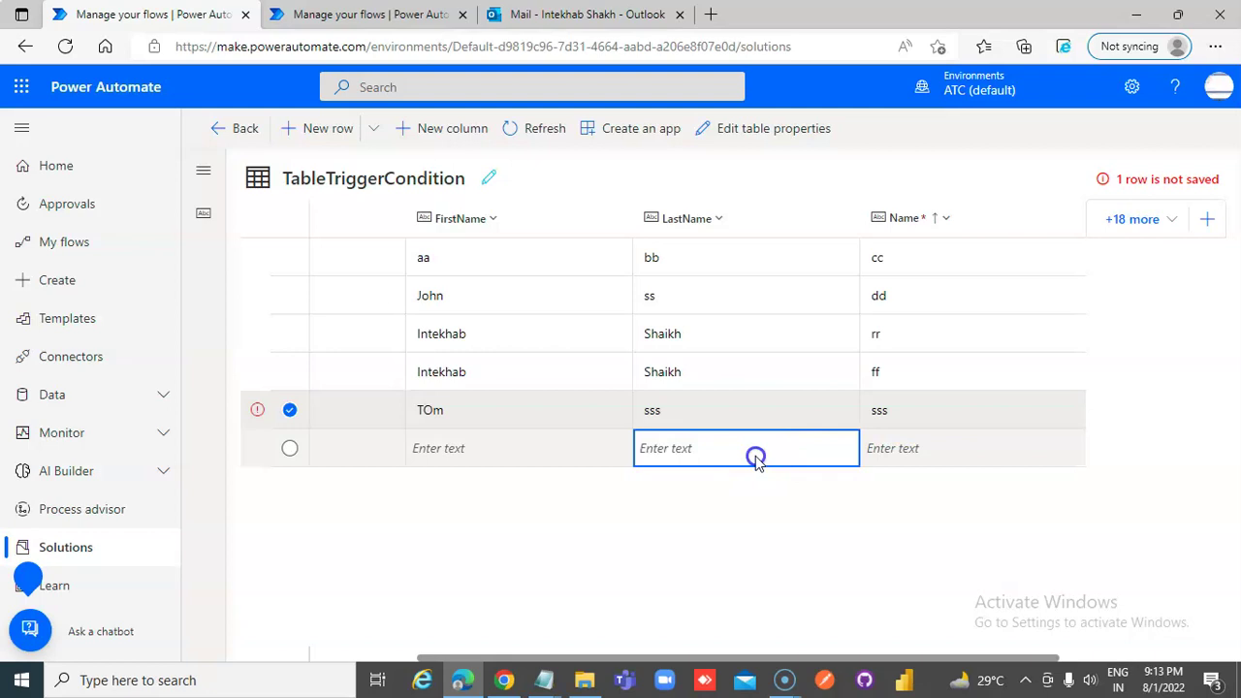
pyautogui.click(346, 14)
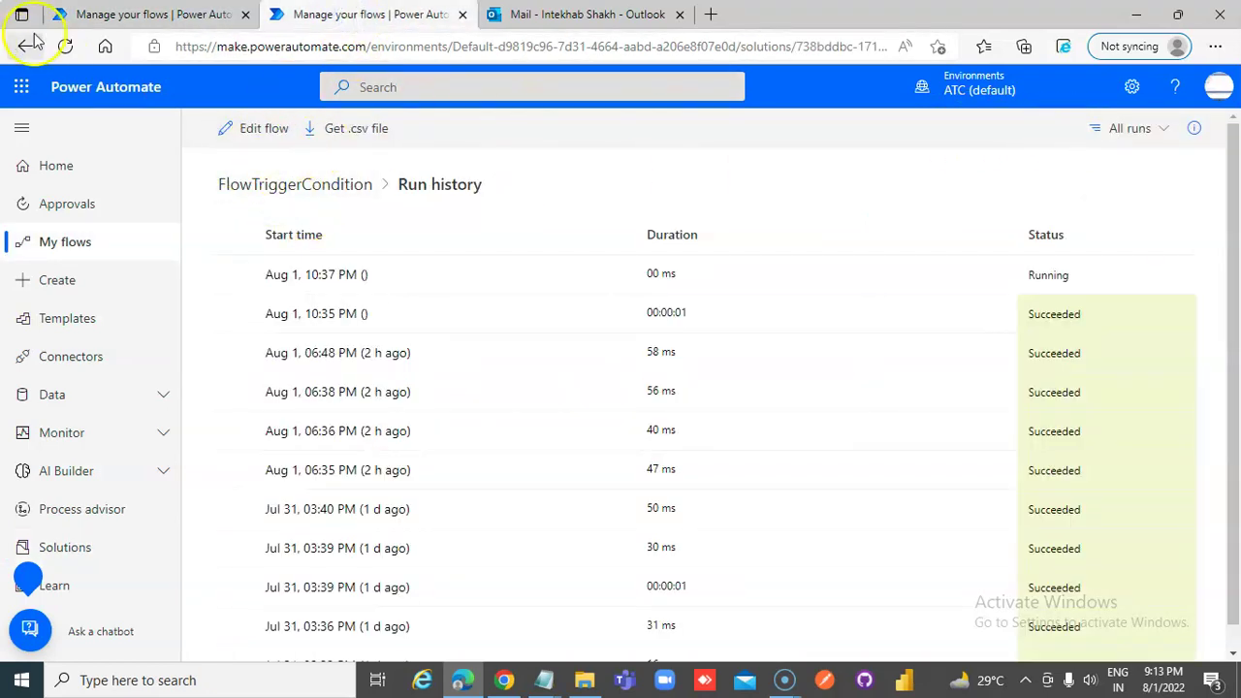
# - Refresh the run history twice, dismissing the mail notification, until the 10:37 PM run shows Succeeded
pyautogui.click(65, 47)
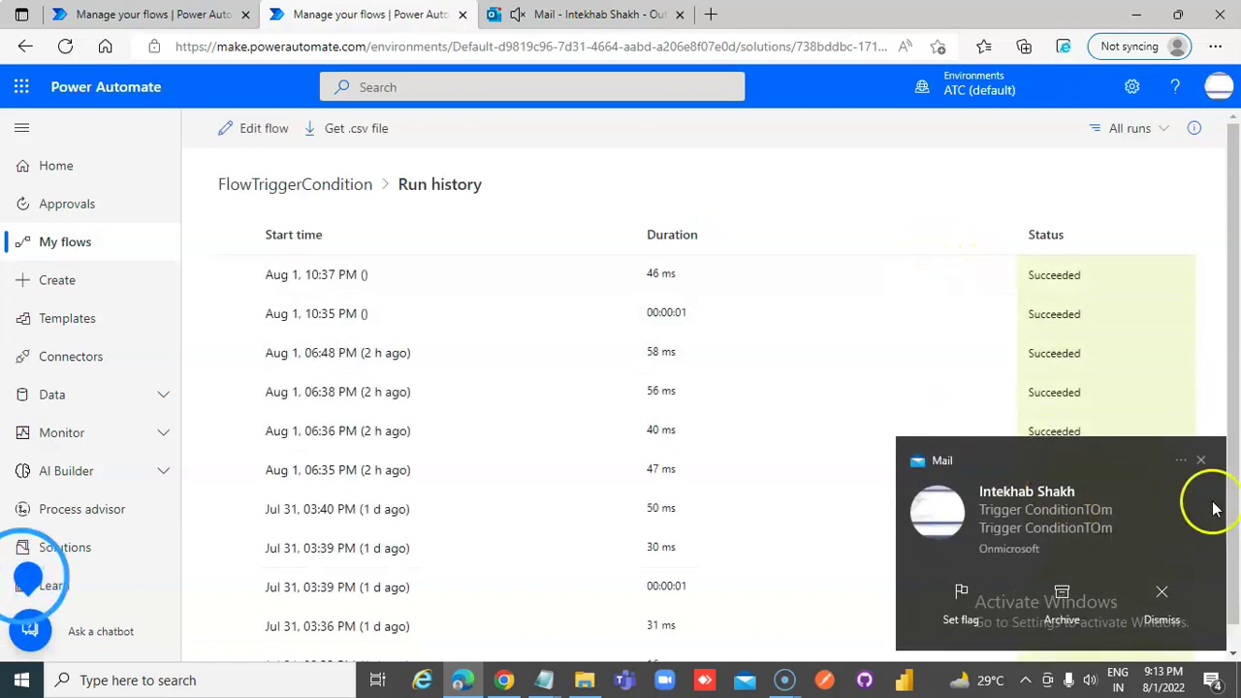
pyautogui.click(1202, 462)
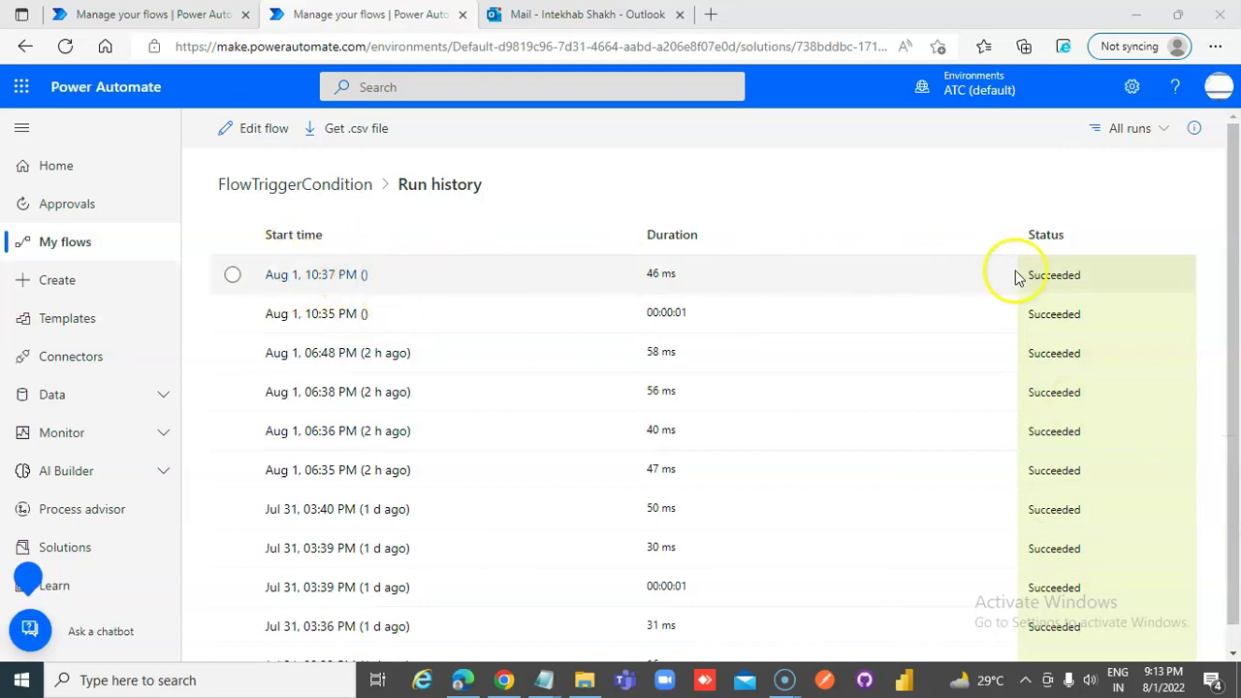
pyautogui.click(65, 45)
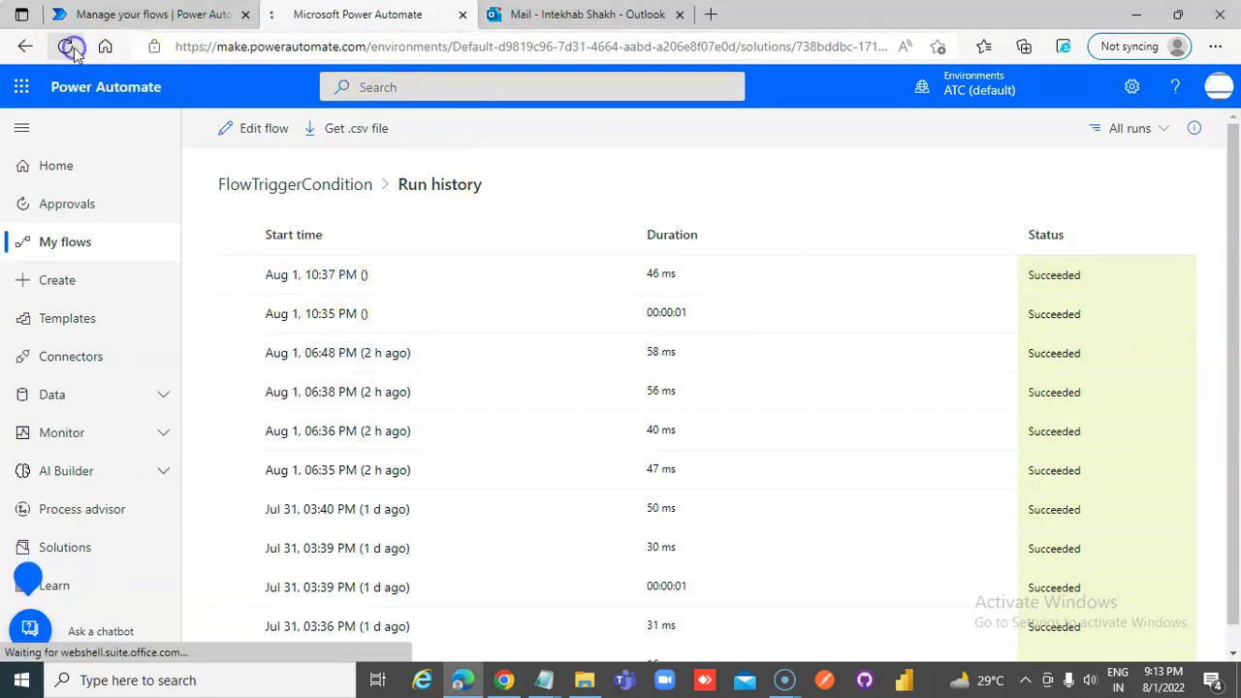
pyautogui.click(528, 15)
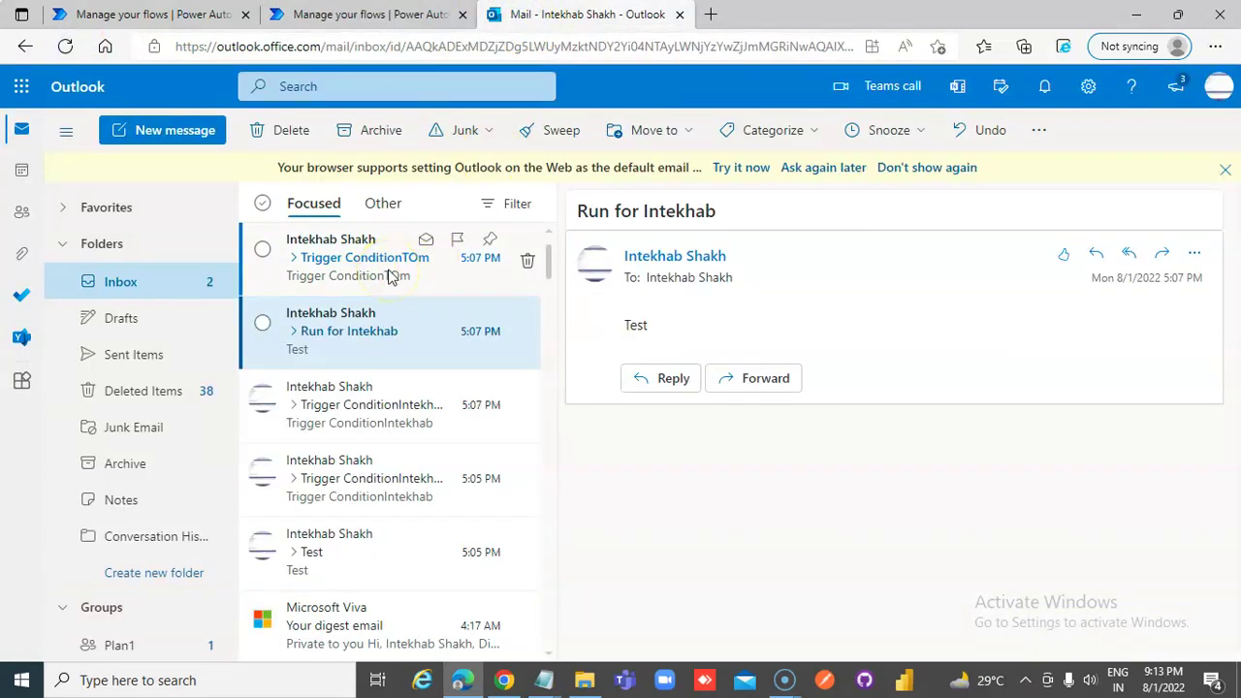
# - Read the newest TOm trigger-condition email and the flow's run email, then go back to the TableTriggerCondition table
pyautogui.click(356, 273)
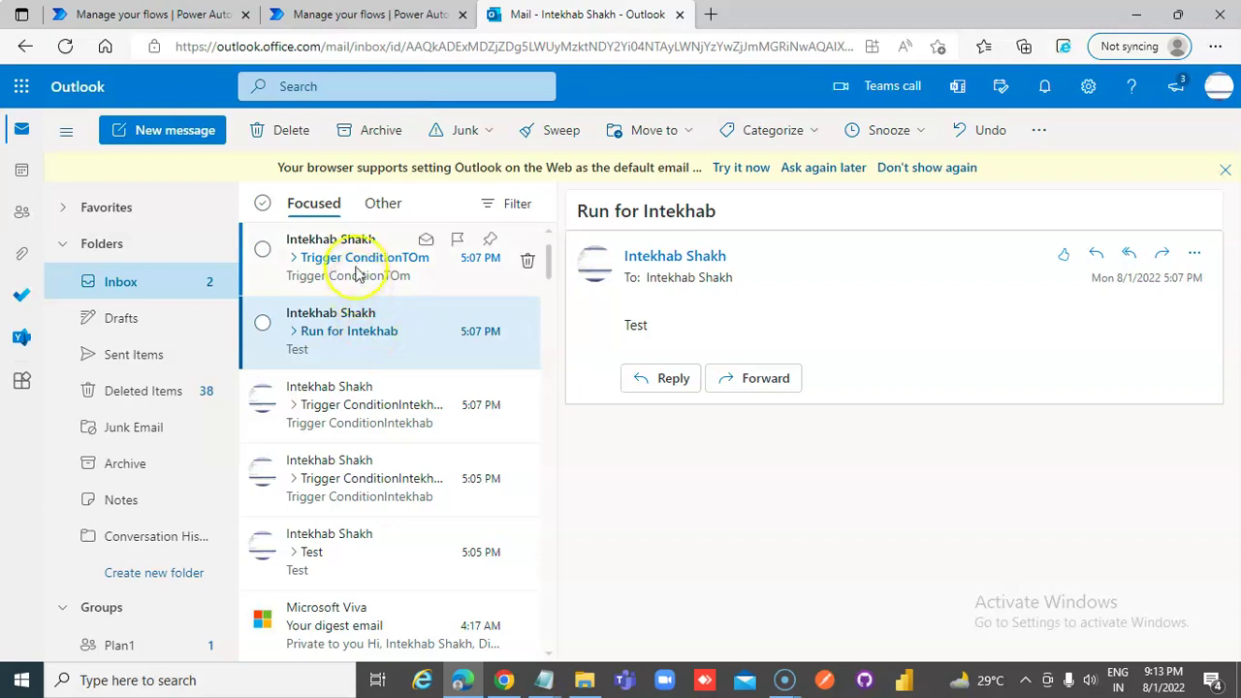
pyautogui.click(355, 315)
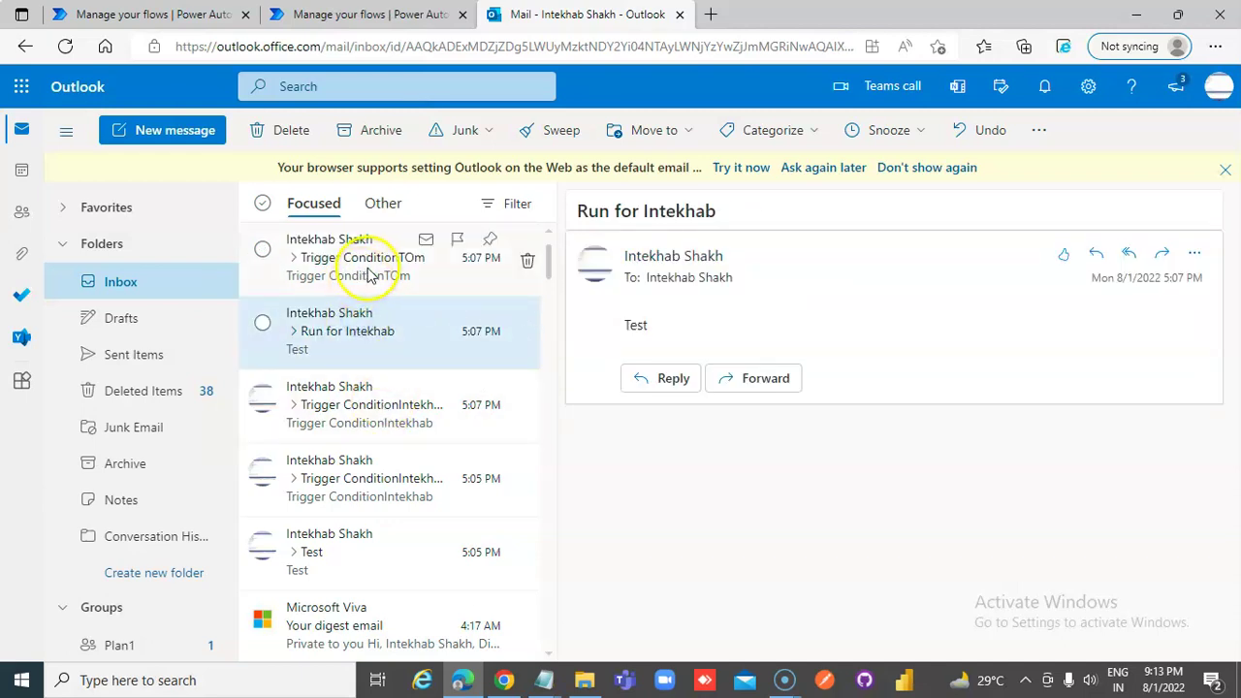
pyautogui.click(368, 273)
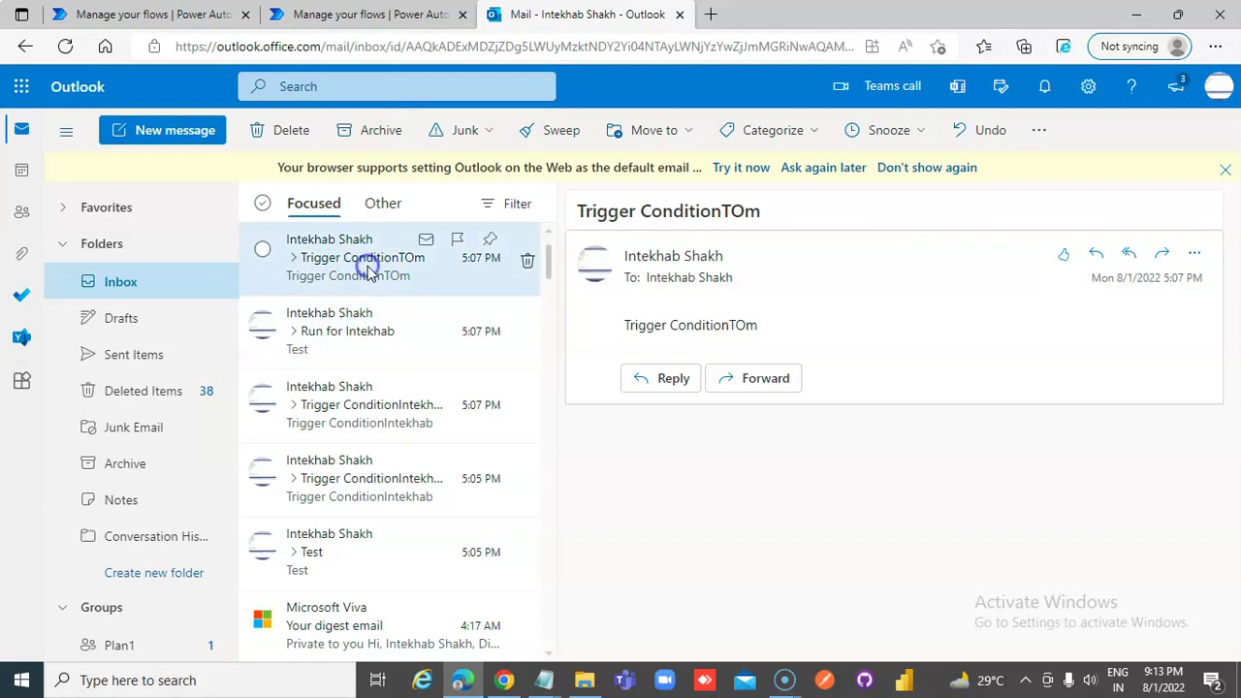
pyautogui.click(370, 333)
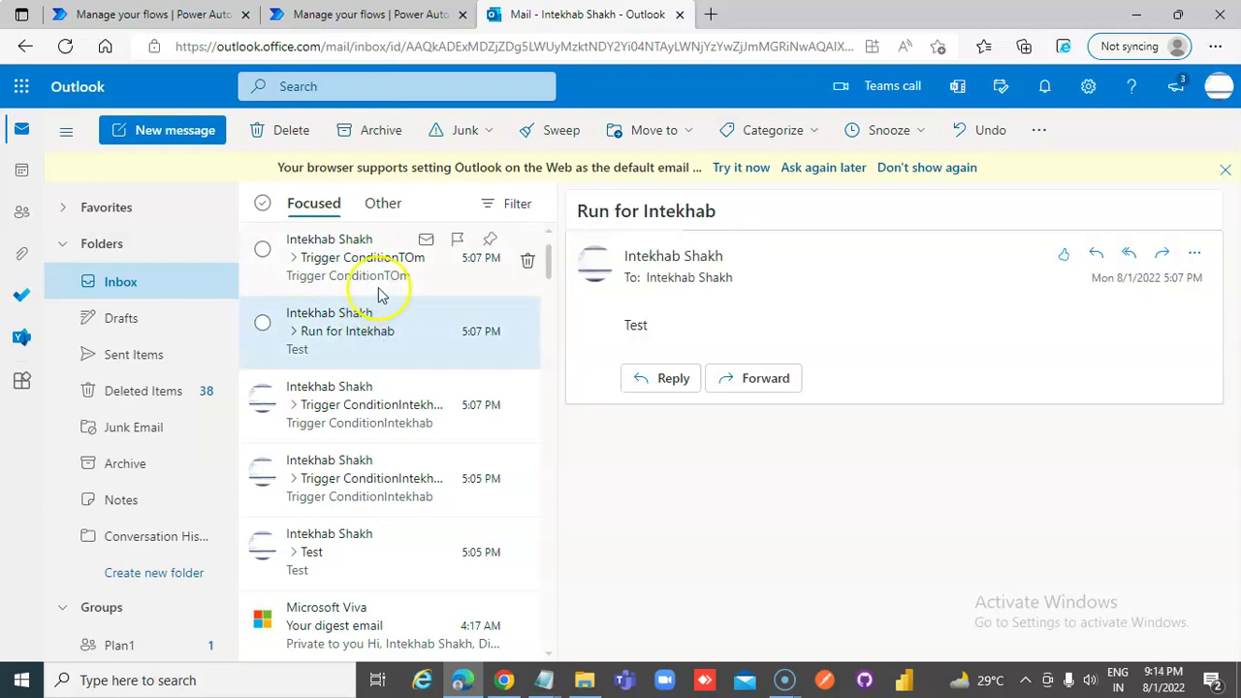
pyautogui.click(124, 15)
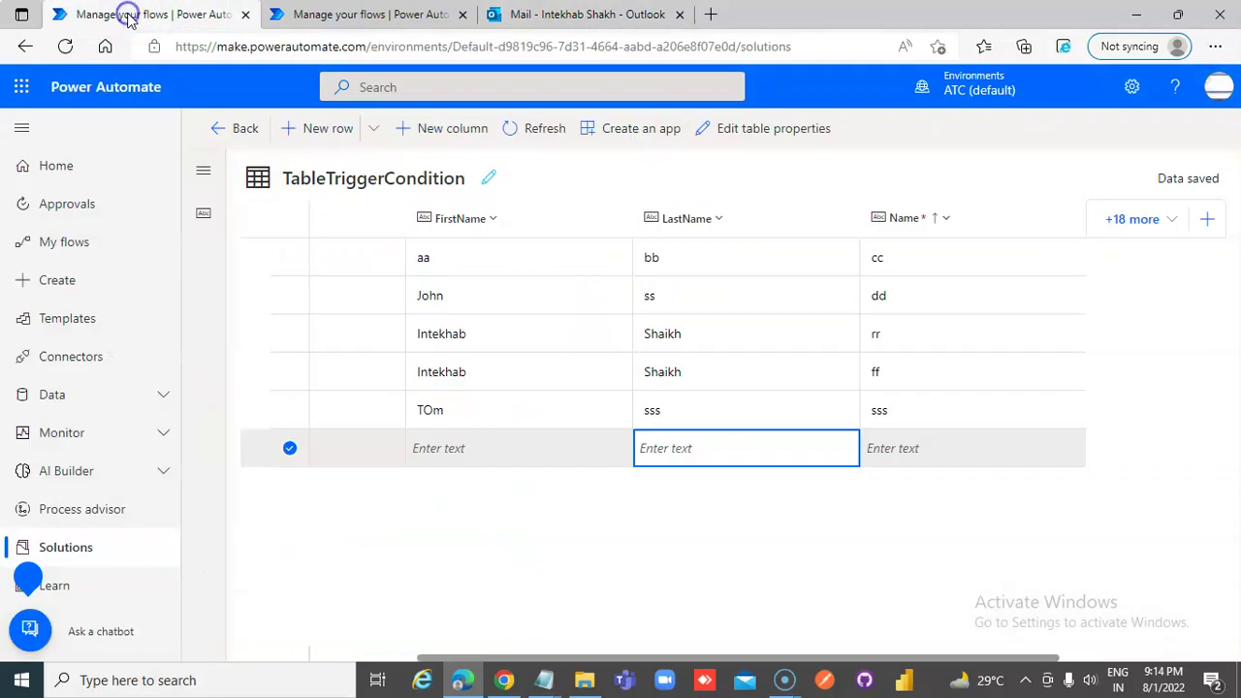